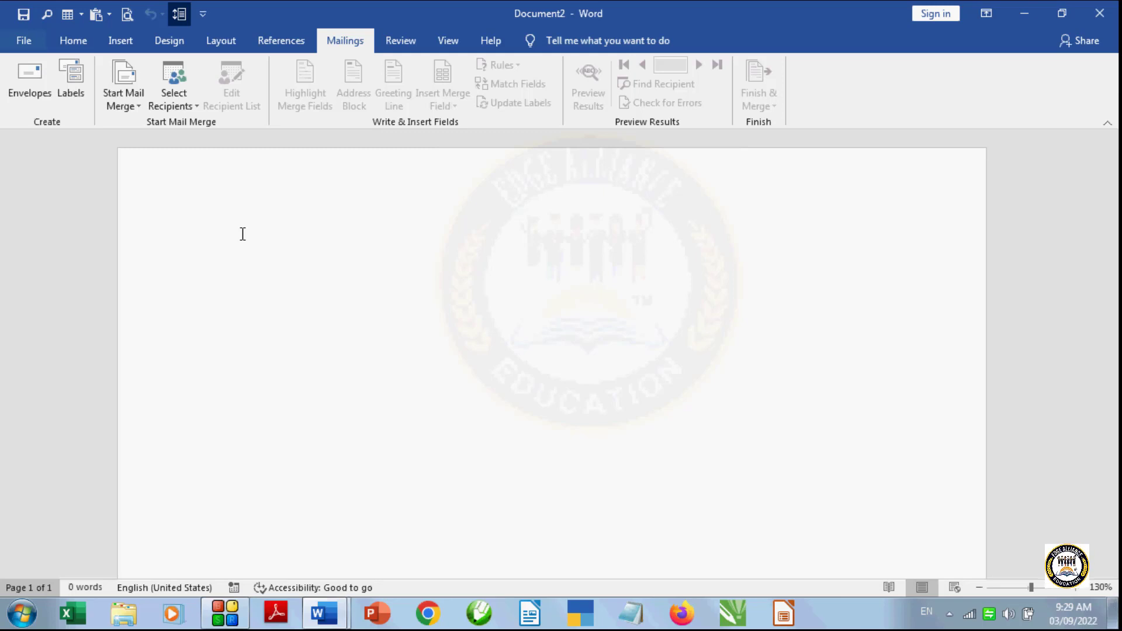
Start a new envelope and fill in the delivery address, headed "TO,", with the recipient's name, locality and city on separate lines.
click(29, 78)
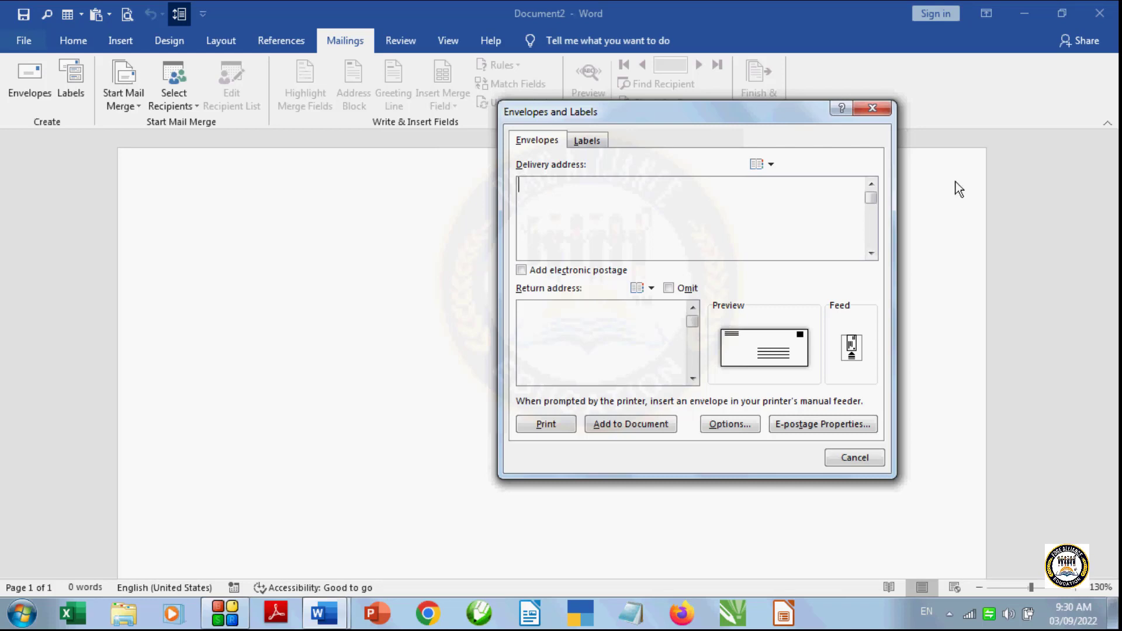
text(TO)
text(,)
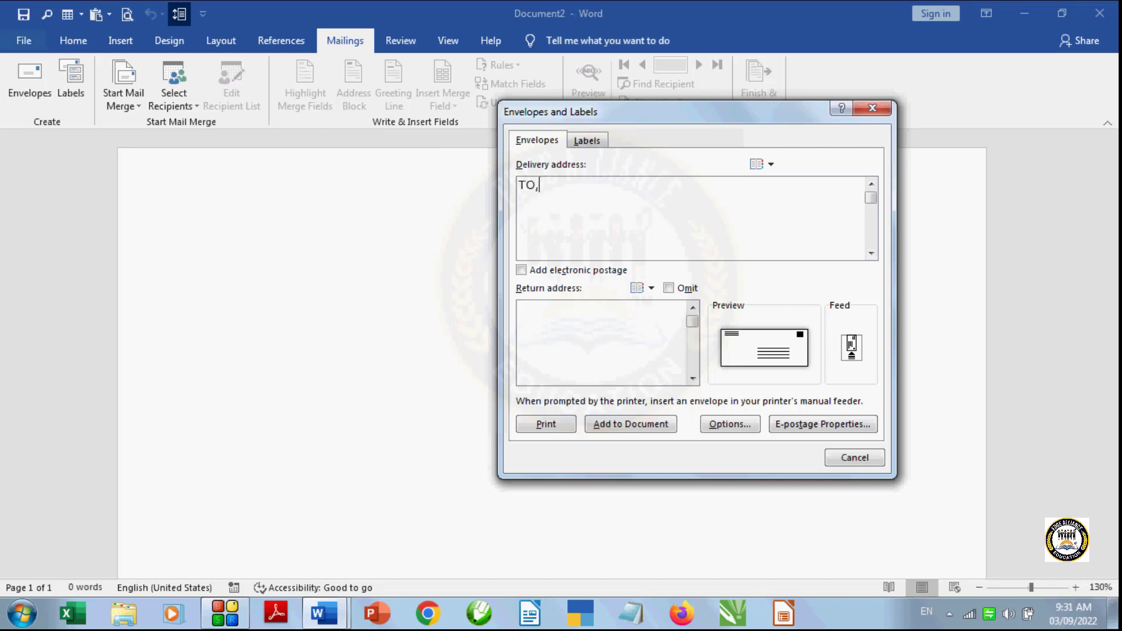
key(Return)
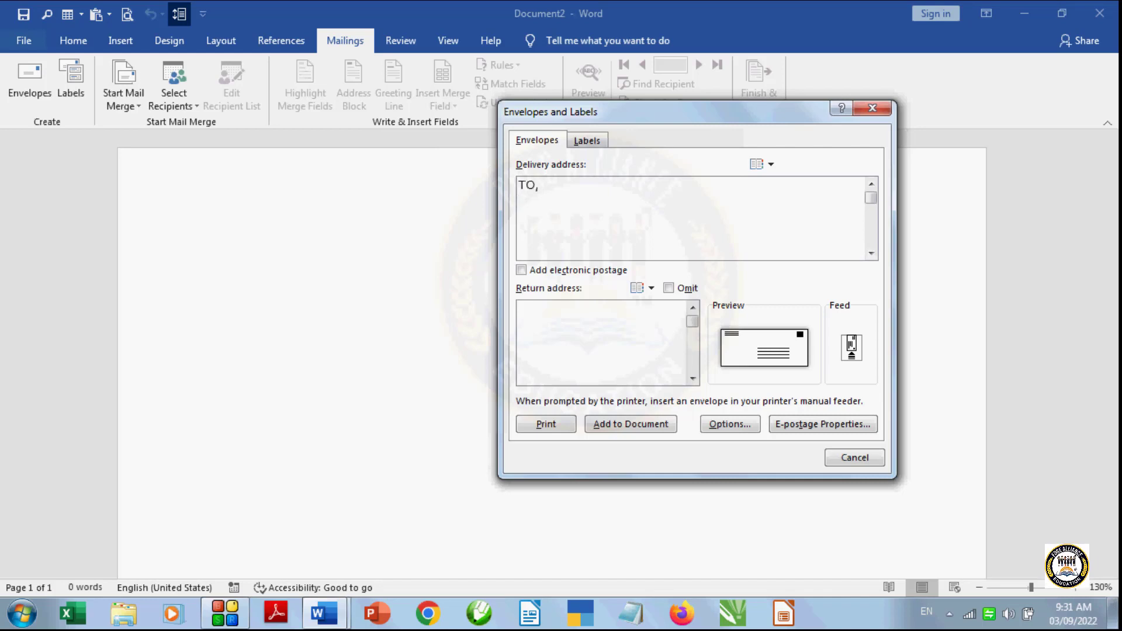
text(AVI)
key(Return)
text(RAJ)
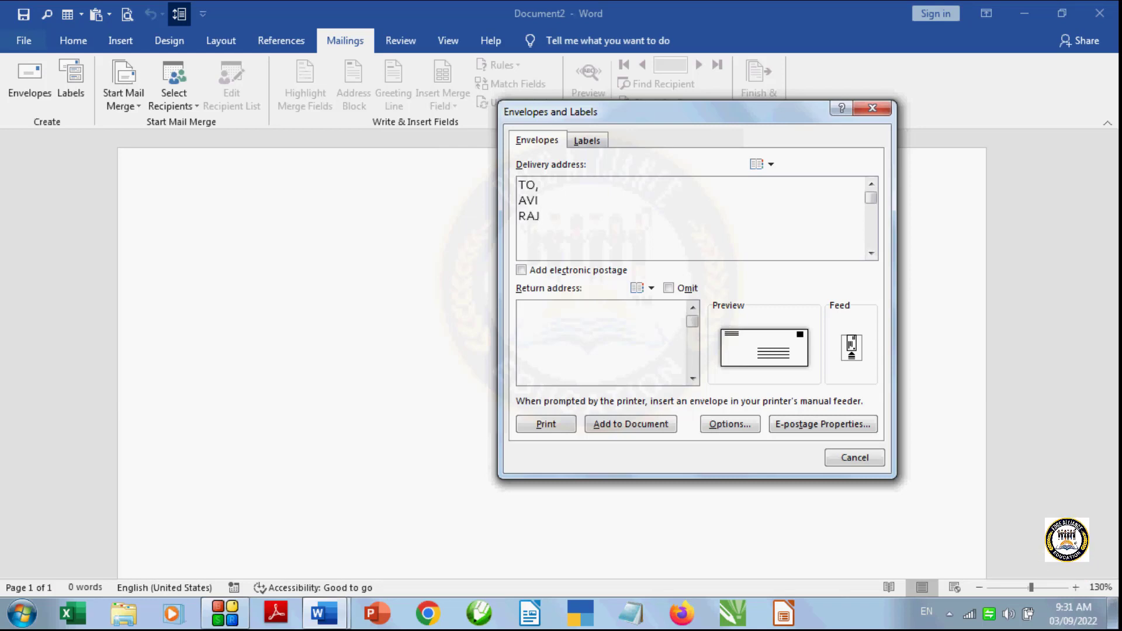
text(EN)
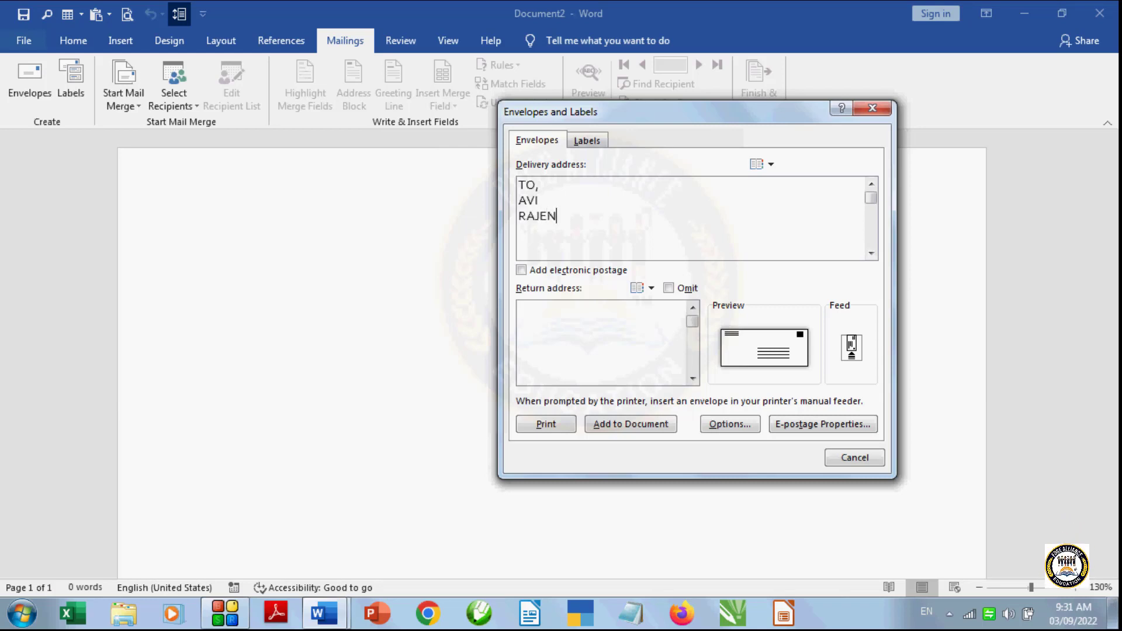
text(DRA NAGA)
text(R )
text(LUCK)
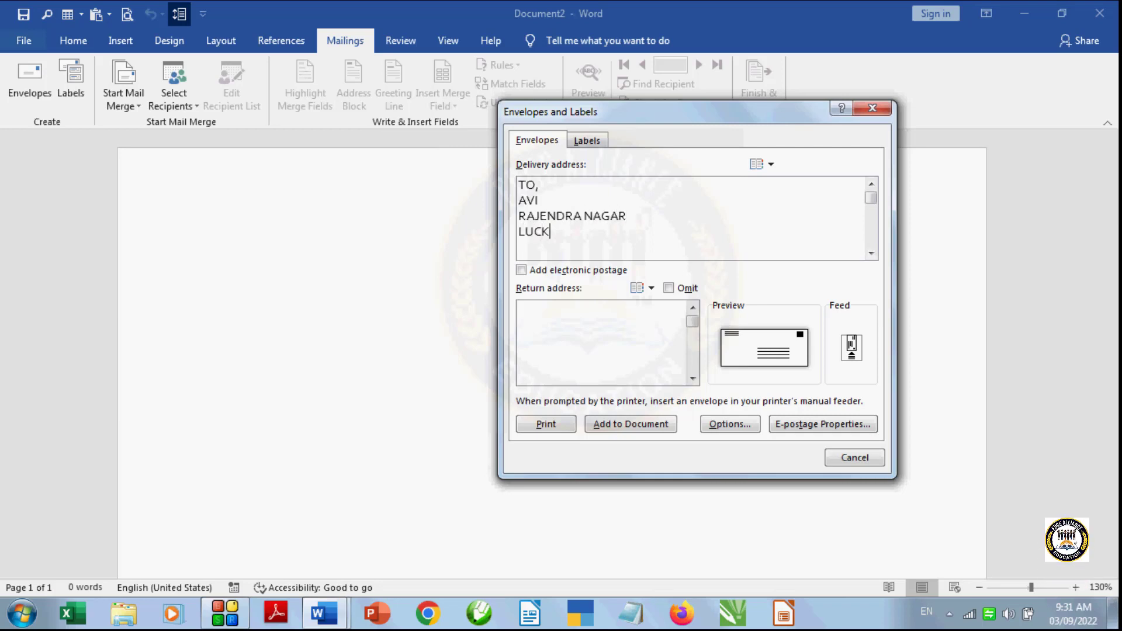
text(NOW)
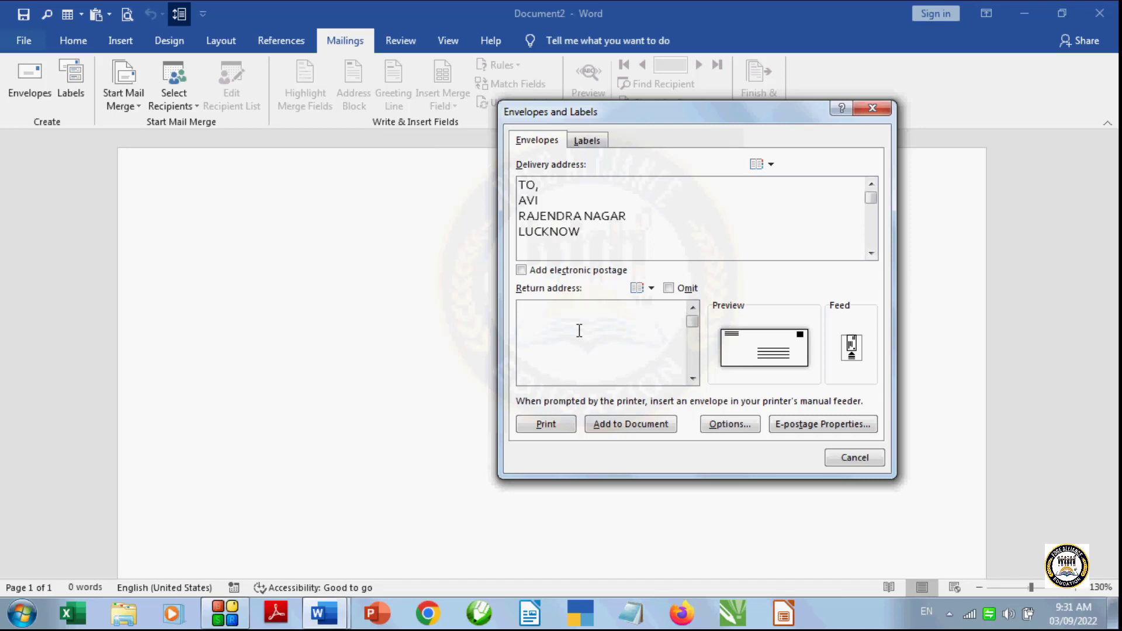
Fill in the envelope's return address, headed "FROM,", with the sender's name, locality and city on separate lines.
click(538, 315)
text(FR)
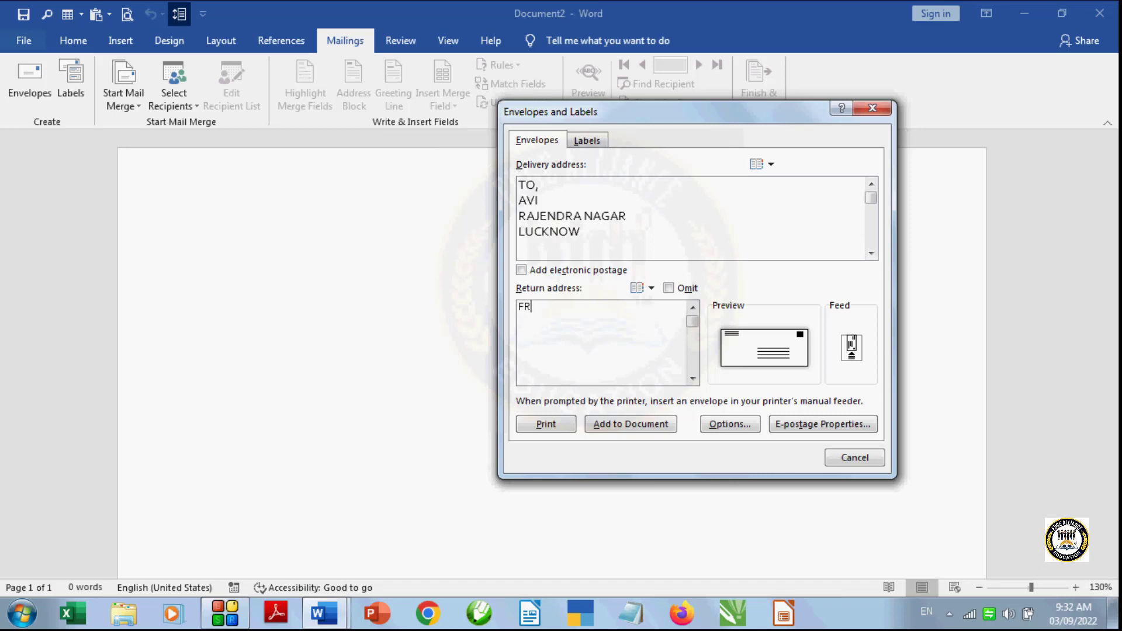
text(OM,)
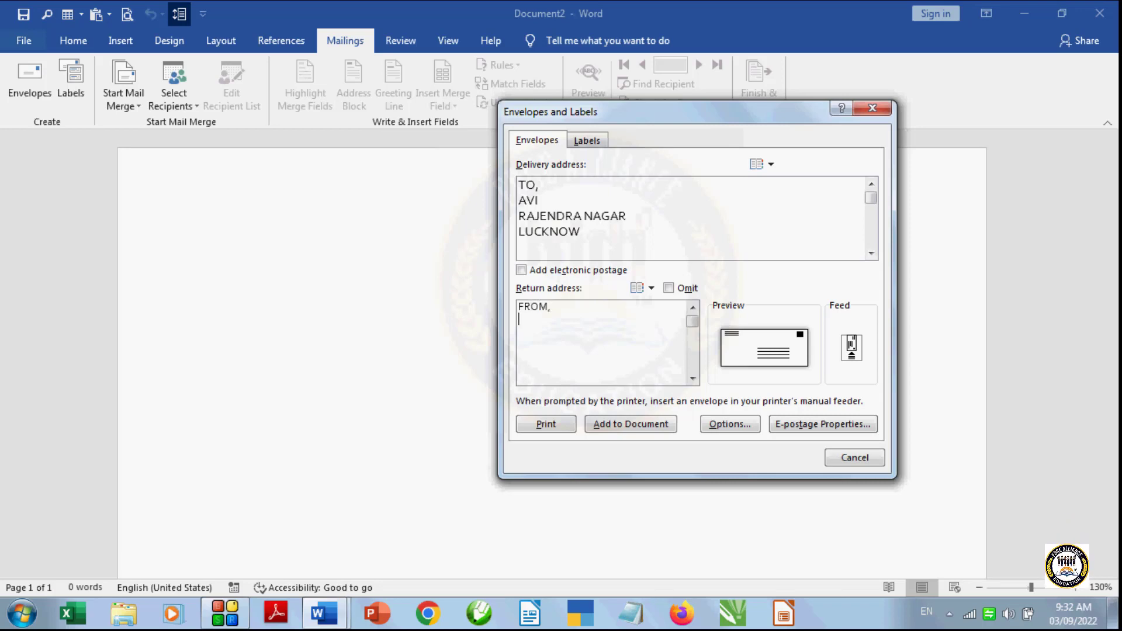
key(Return)
text(RIYA)
key(Return)
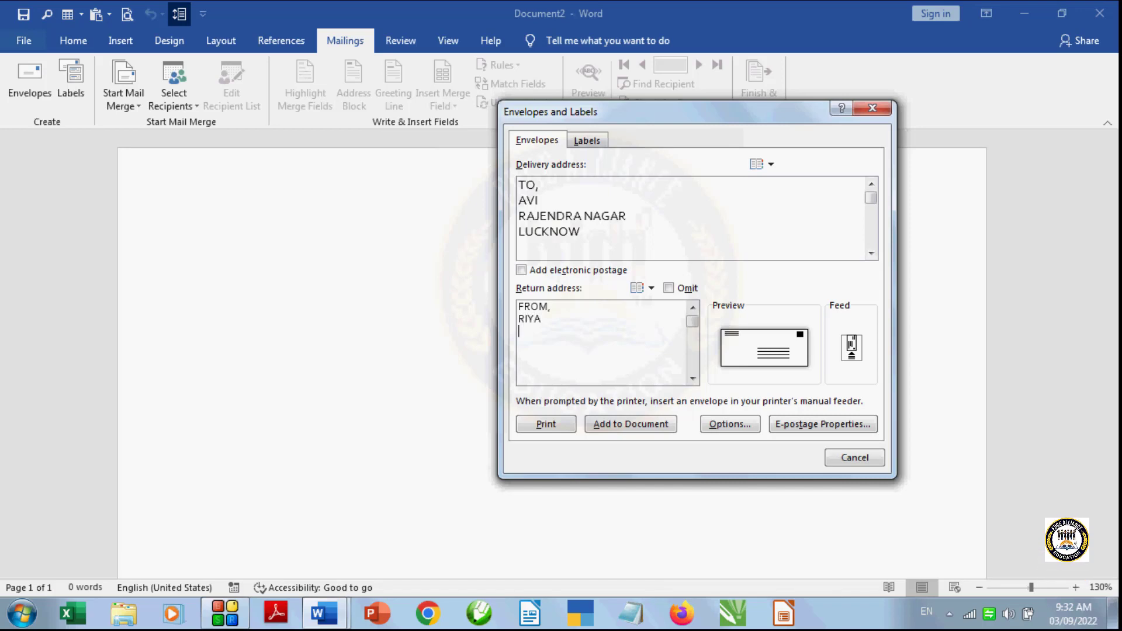
text(ALI)
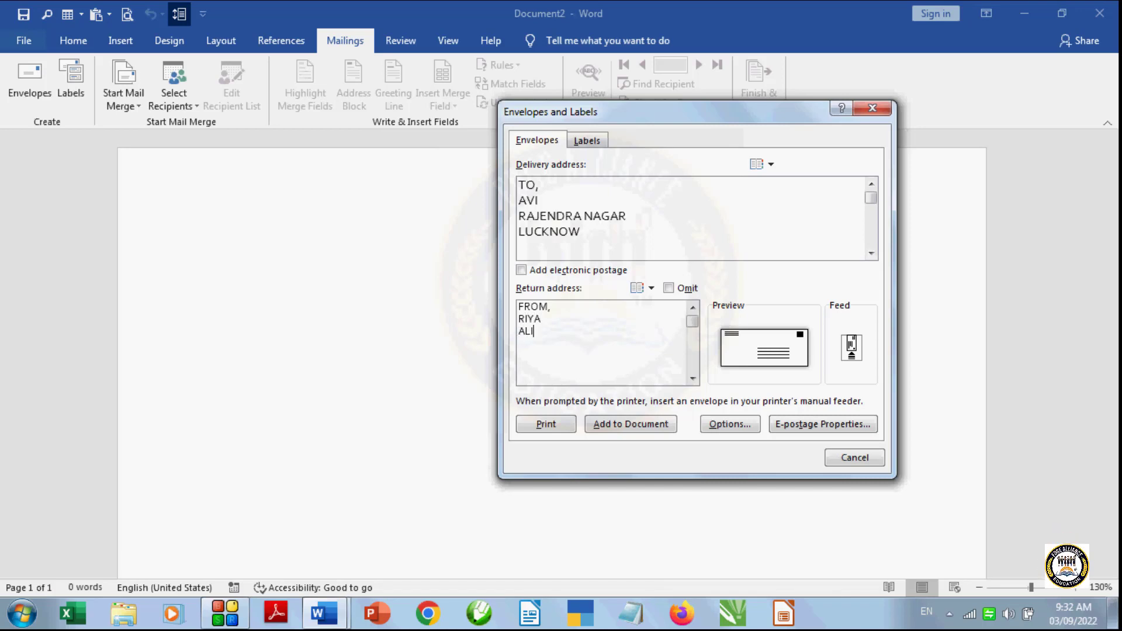
text(GANJ)
key(Return)
text(LUCKNOW)
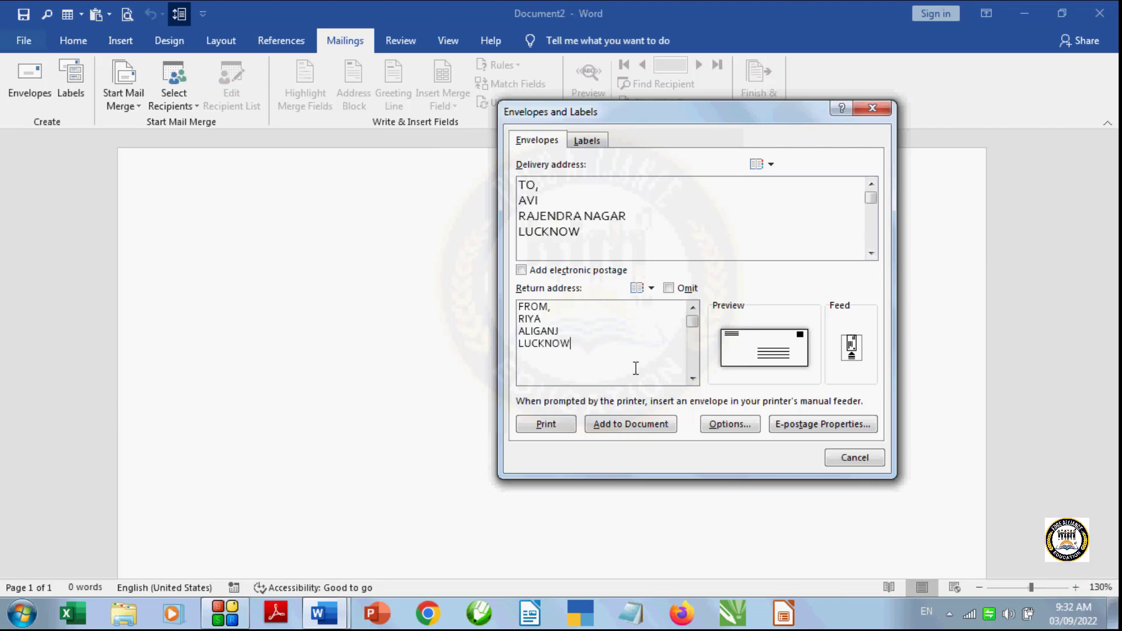
Try the B6 envelope size in the envelope options and settle on Size 9 (3 7/8 x 8 7/8 in).
click(731, 423)
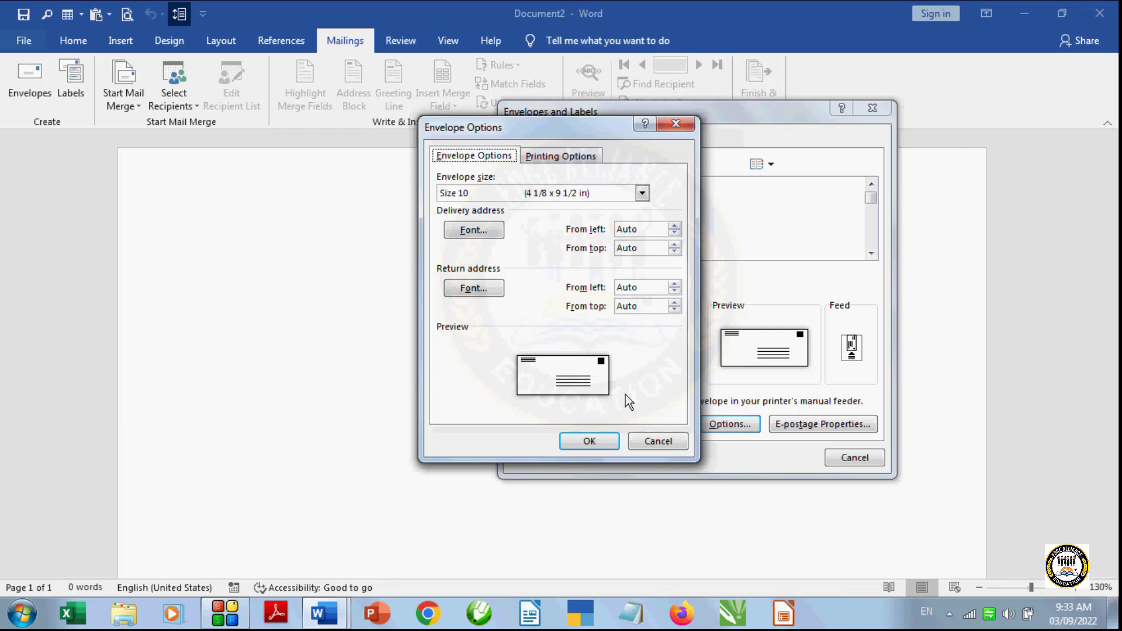
click(642, 193)
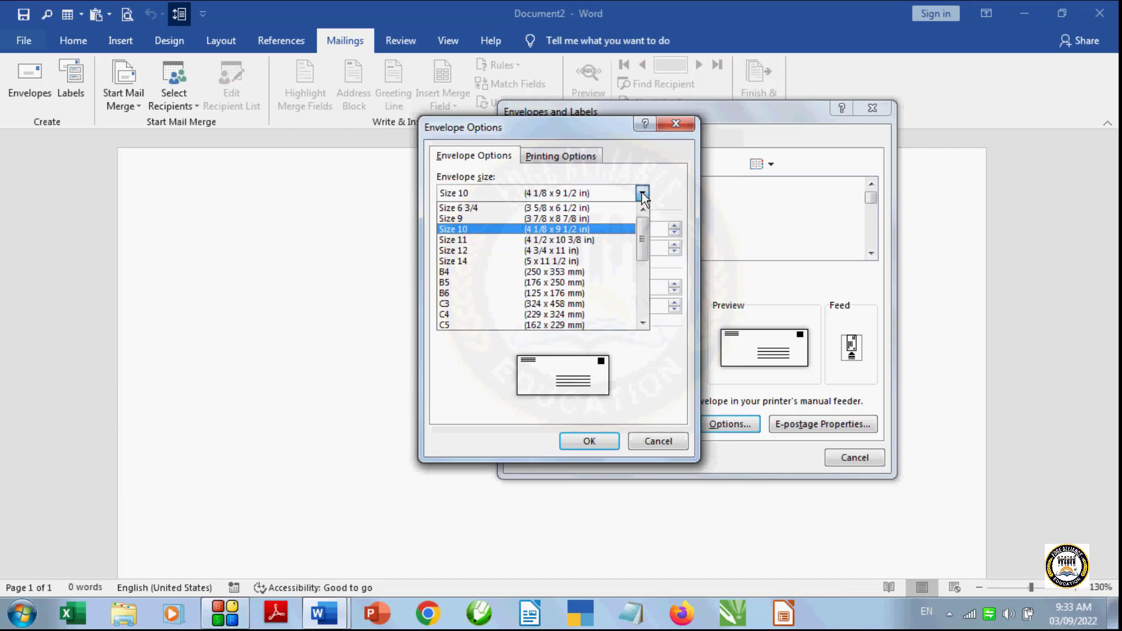
drag(641, 227, 643, 286)
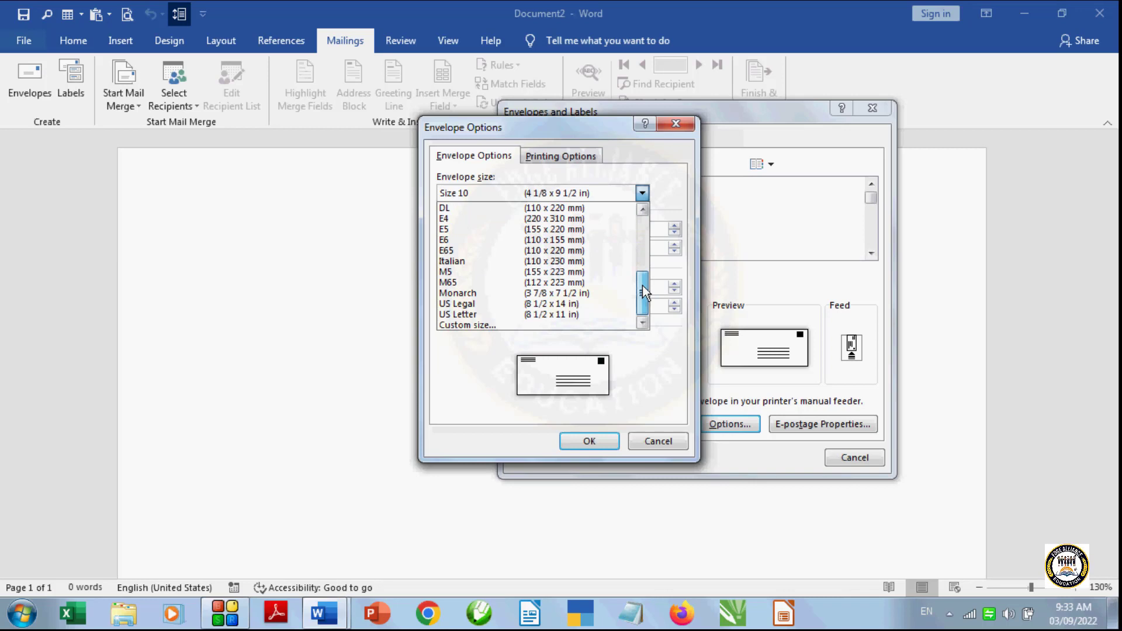
drag(643, 285, 649, 235)
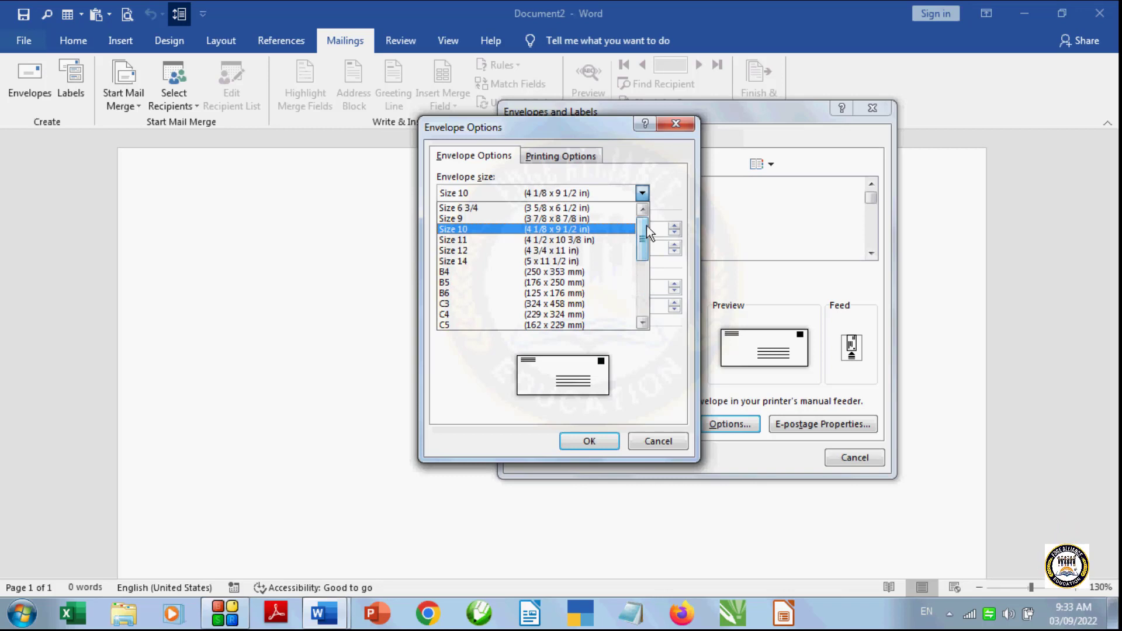
click(531, 293)
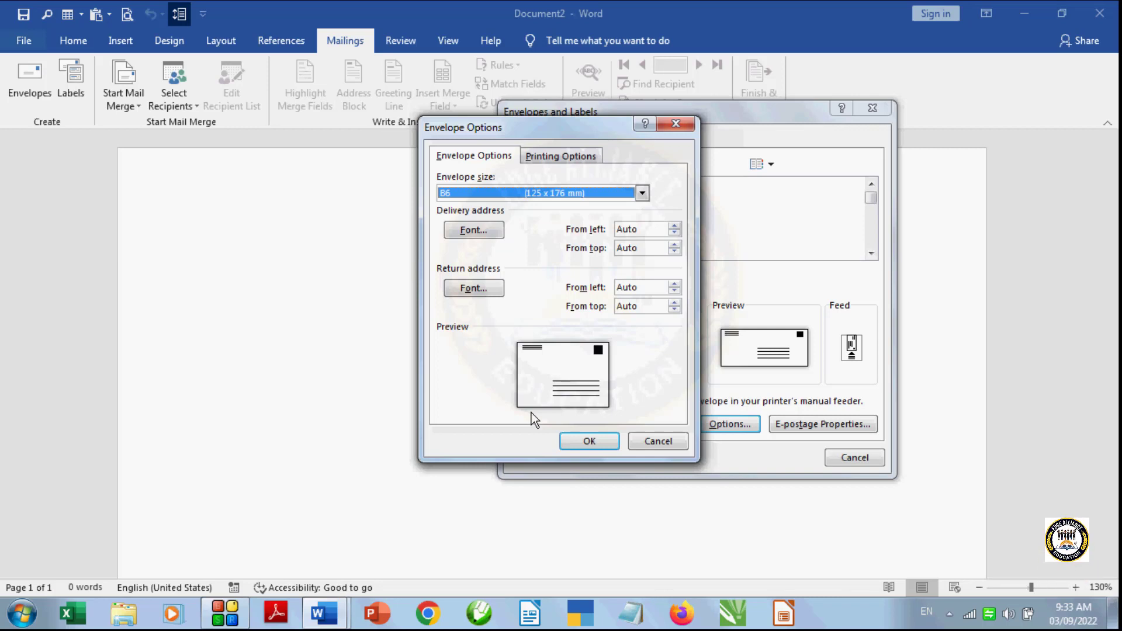
click(646, 193)
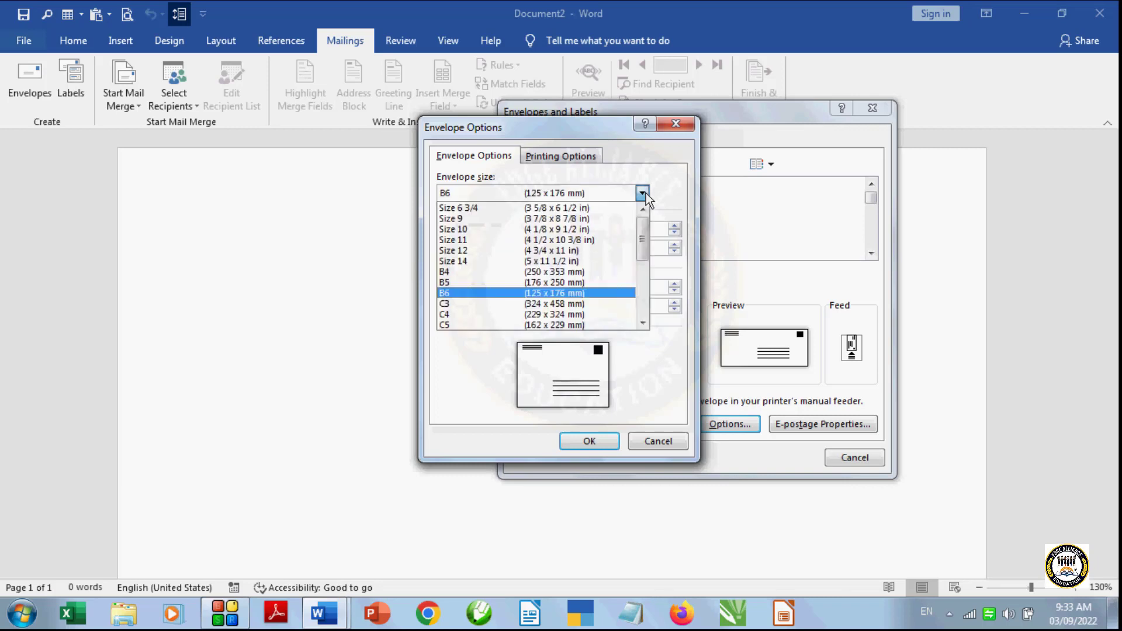
click(578, 219)
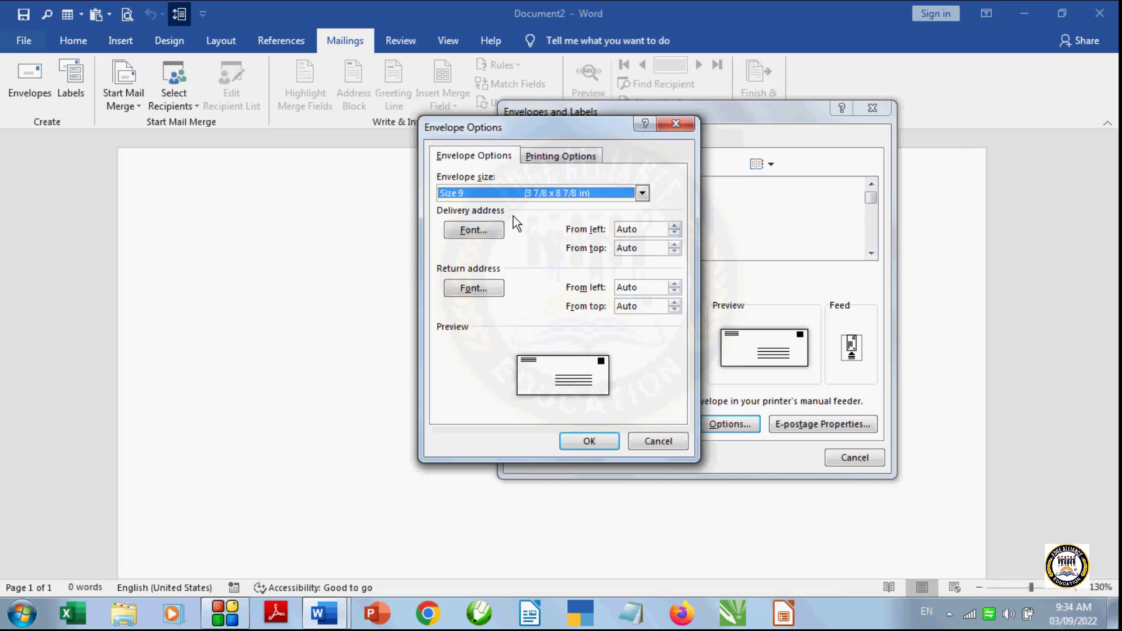
Try the "4 my lover" font for the delivery address's Latin text and settle on "a bug's life".
click(472, 229)
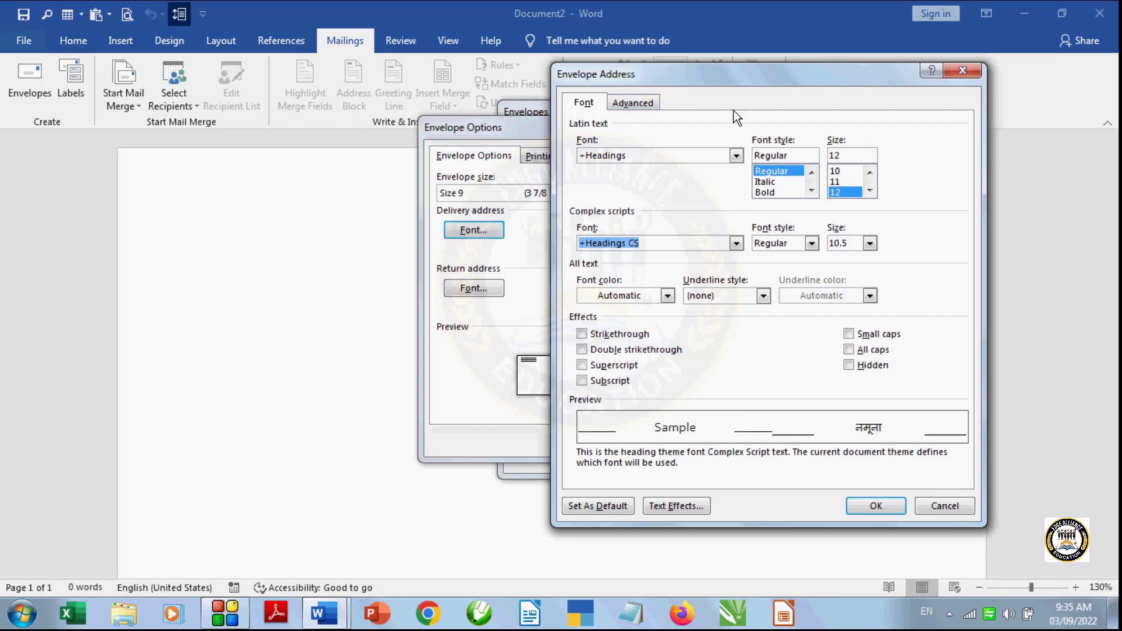
click(738, 157)
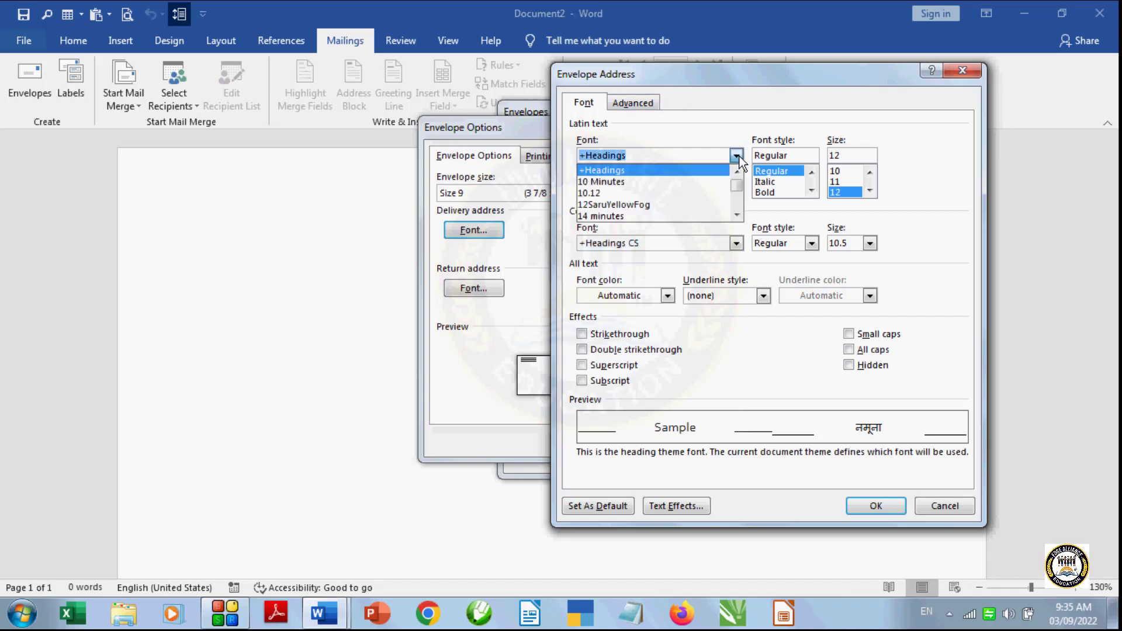
click(737, 214)
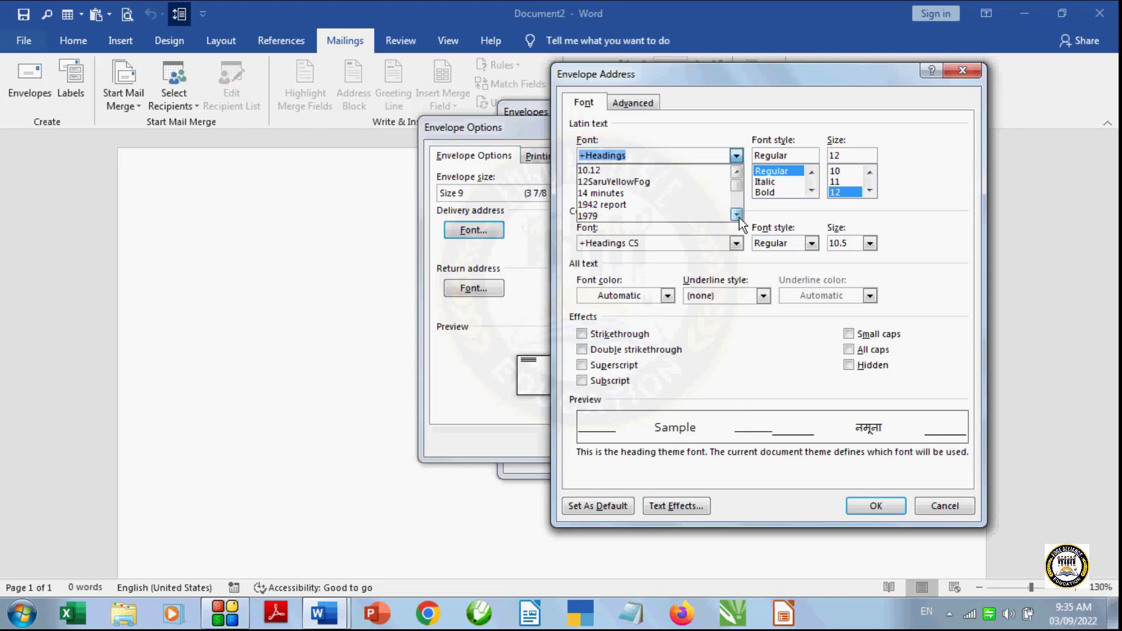
click(738, 214)
click(738, 215)
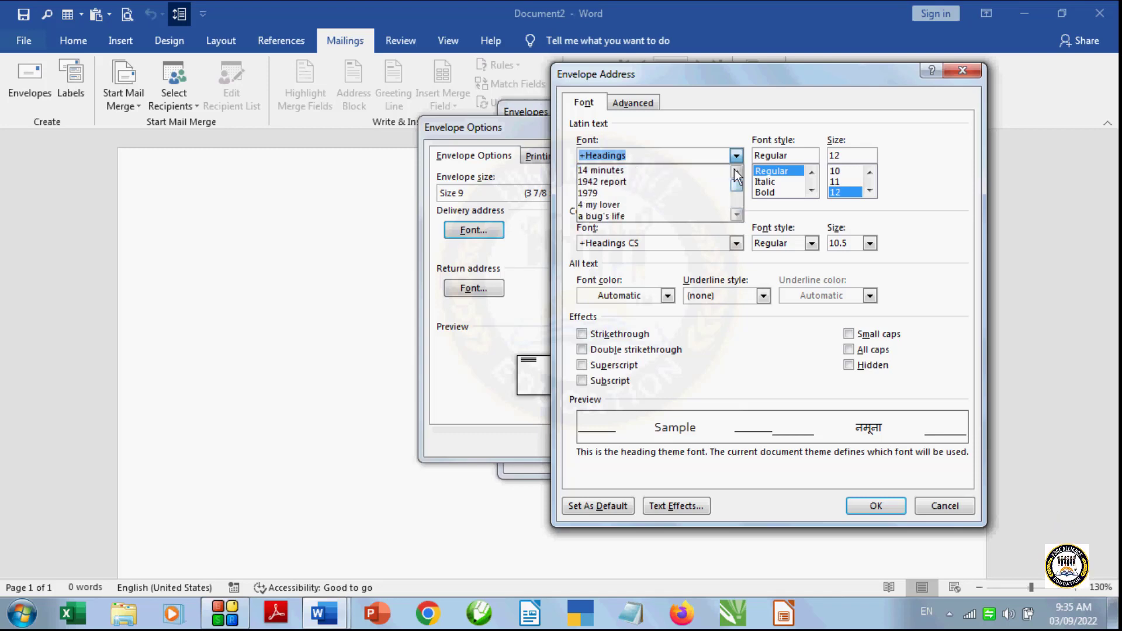
click(649, 203)
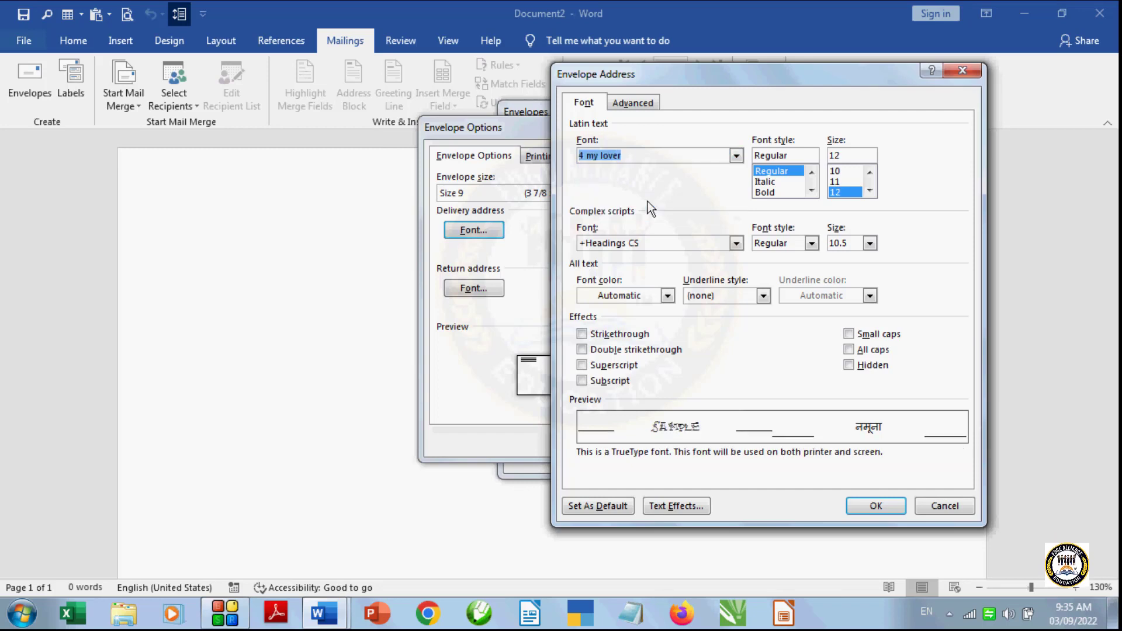
click(736, 156)
click(715, 219)
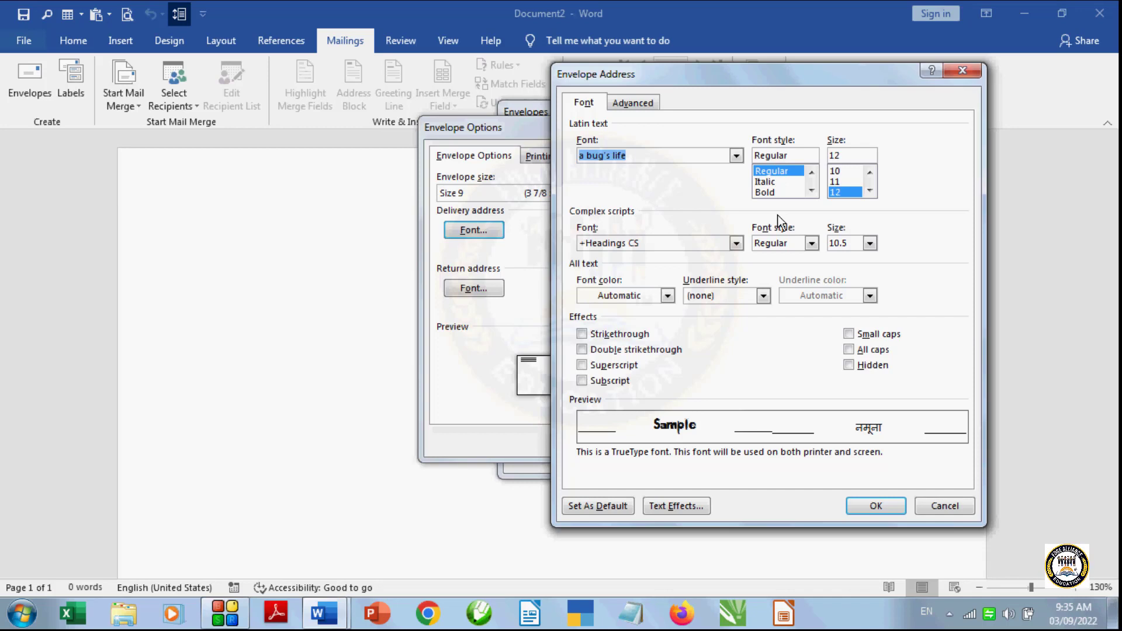
Set the delivery address's Latin text to Bold at size 16.
click(773, 193)
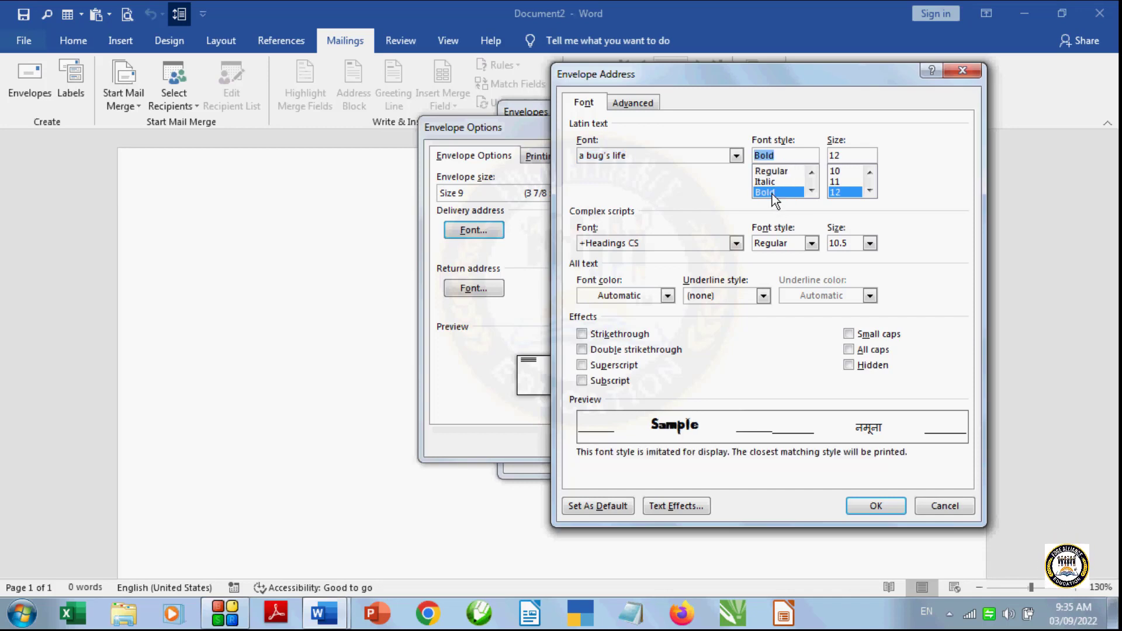
click(870, 190)
click(870, 191)
click(870, 190)
click(870, 191)
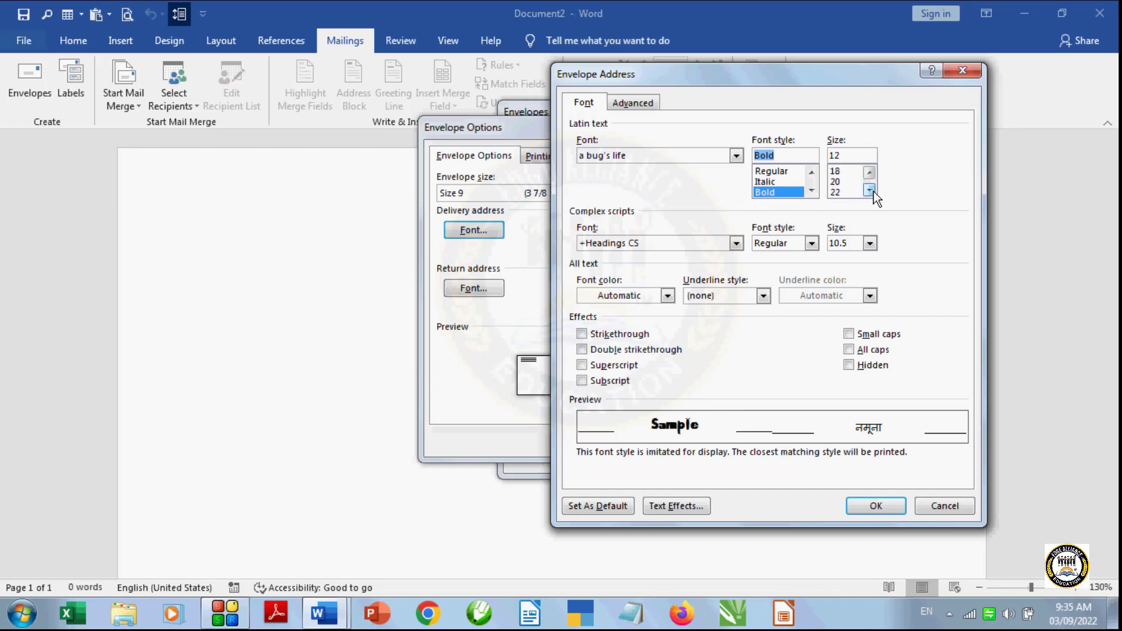
click(870, 191)
click(870, 191)
click(870, 172)
click(870, 171)
click(870, 172)
click(843, 173)
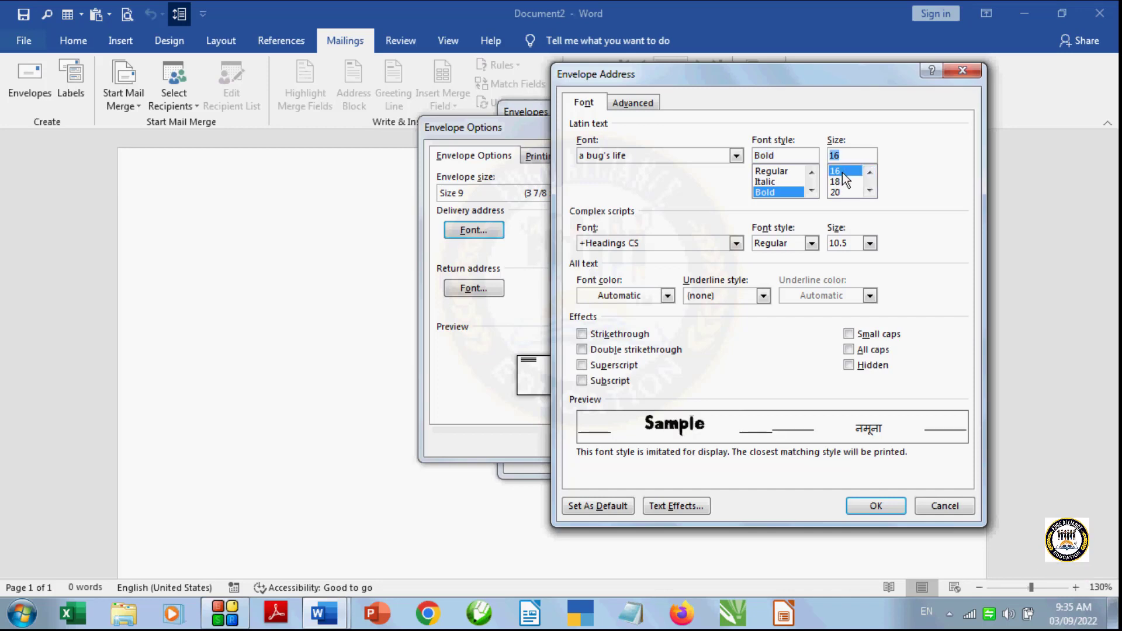
Colour the delivery address text with the standard dark red and apply the font settings.
click(667, 296)
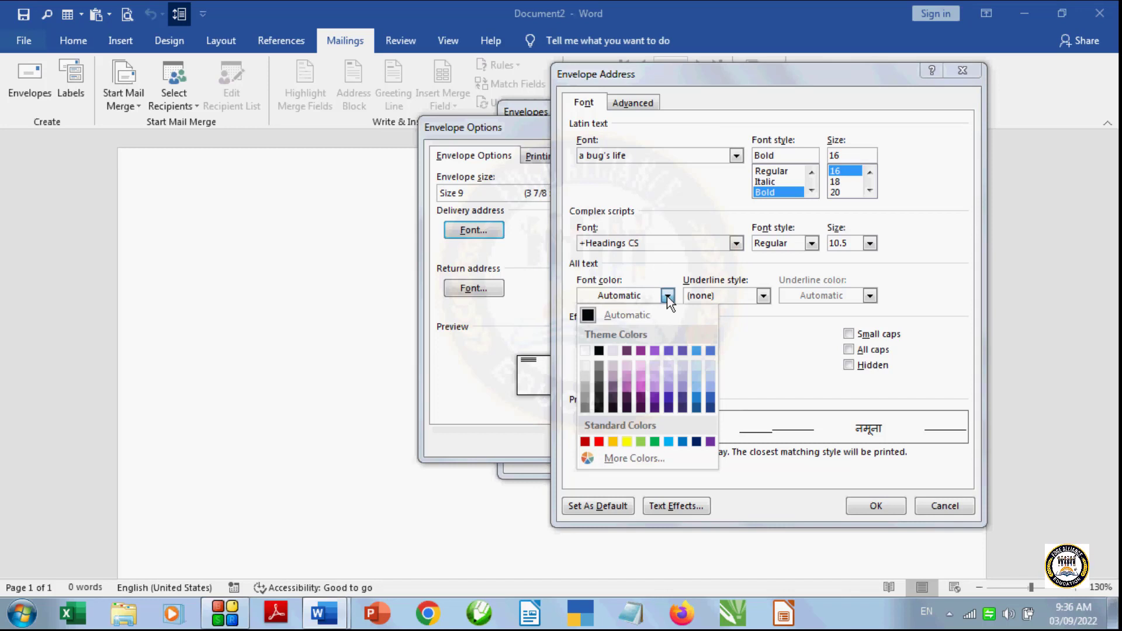
click(587, 443)
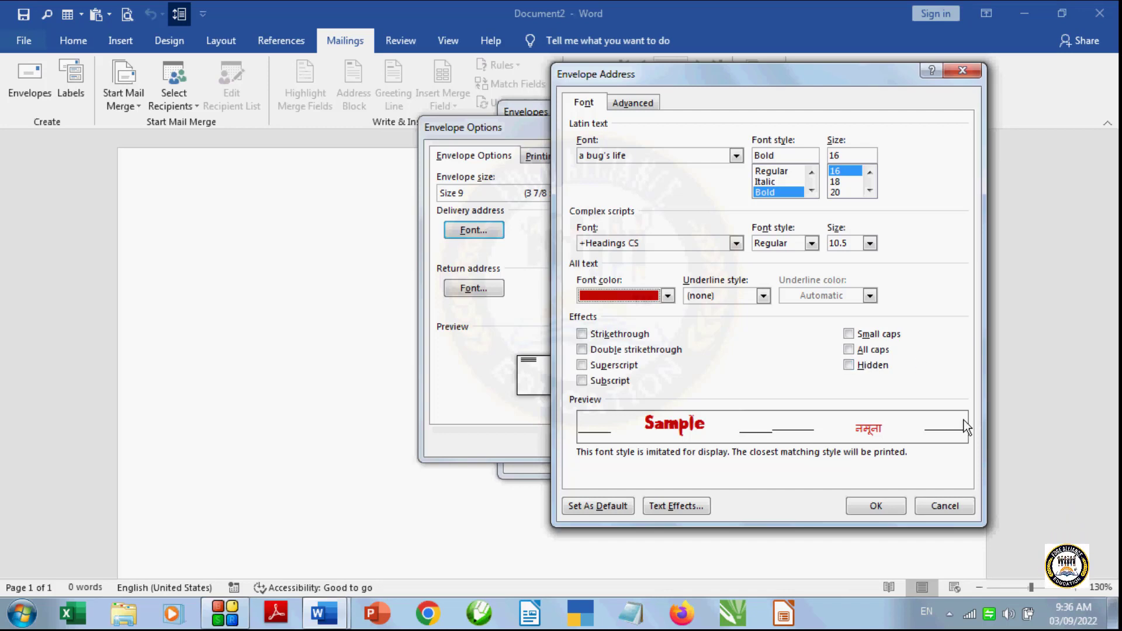
click(881, 511)
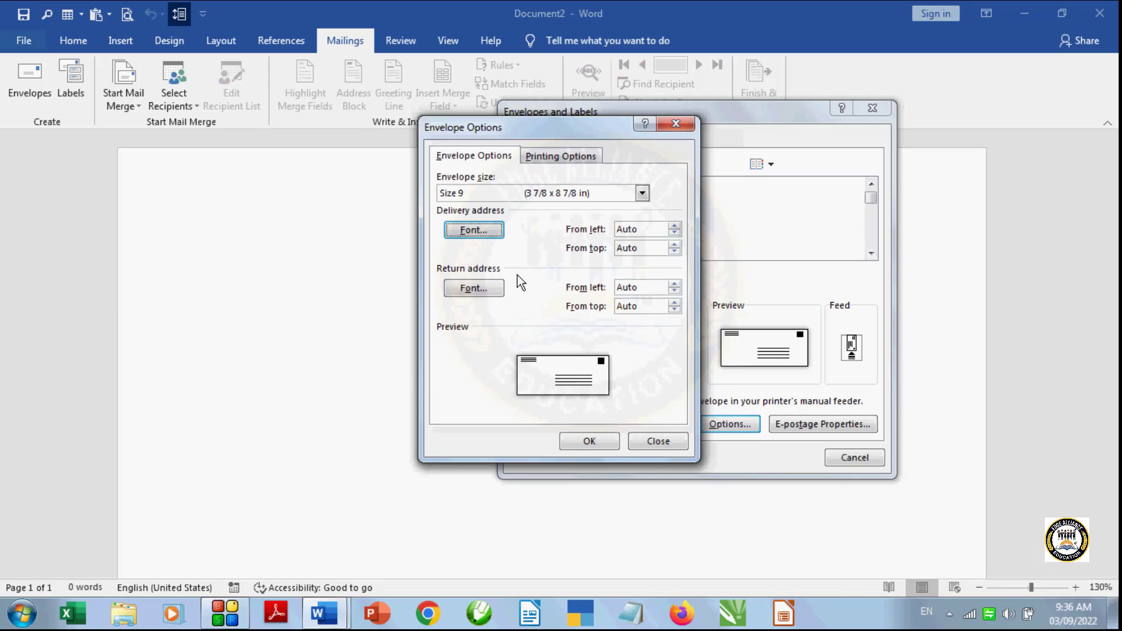
Try "A Charming Font" and "4 my lover" for the return address's Latin text and settle on "1979".
click(480, 288)
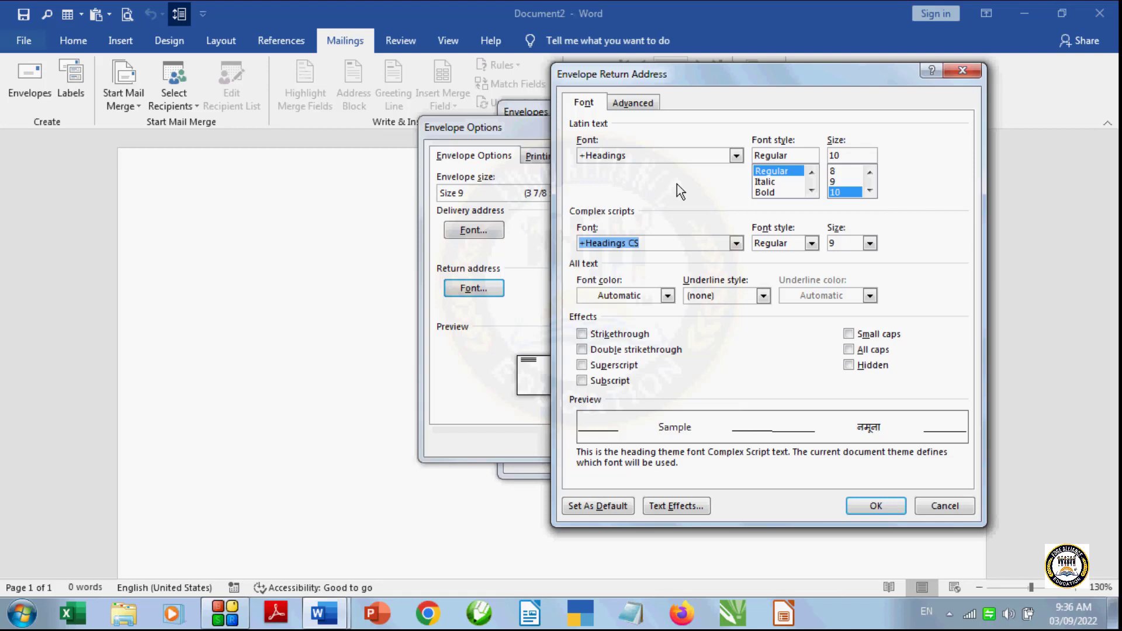
click(736, 156)
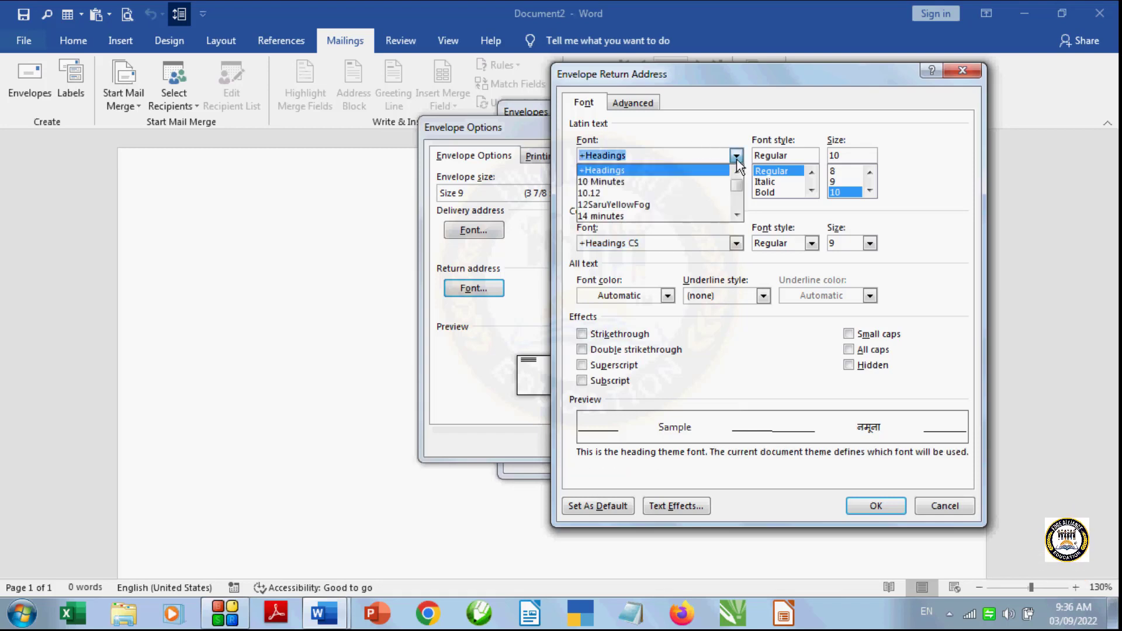
click(738, 214)
click(738, 215)
click(737, 215)
click(738, 215)
click(738, 215)
click(737, 214)
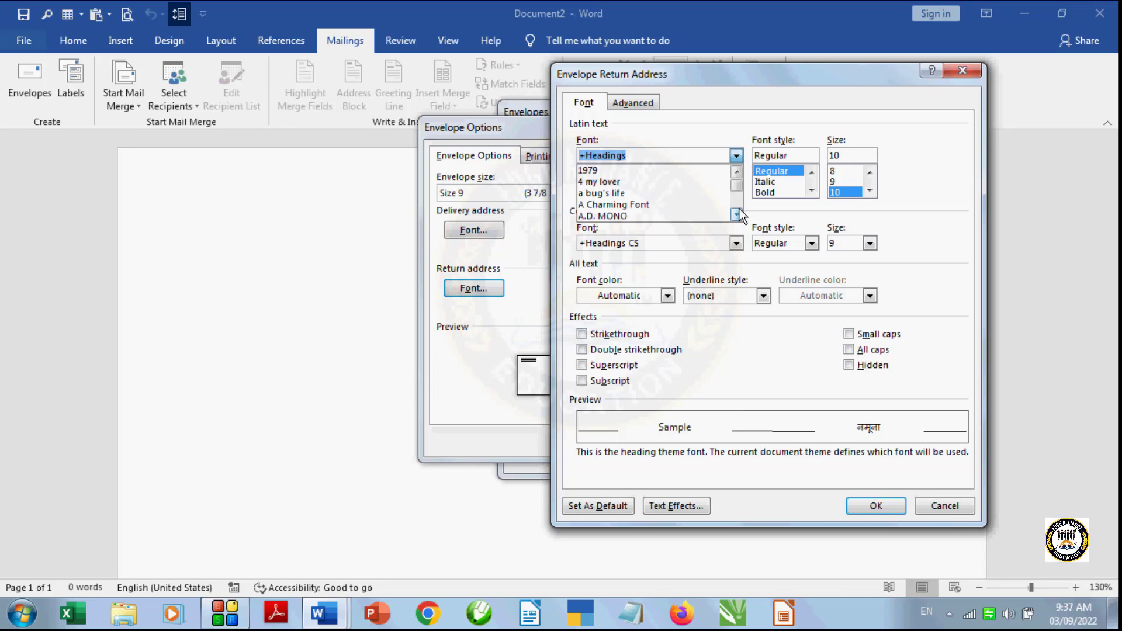
click(665, 205)
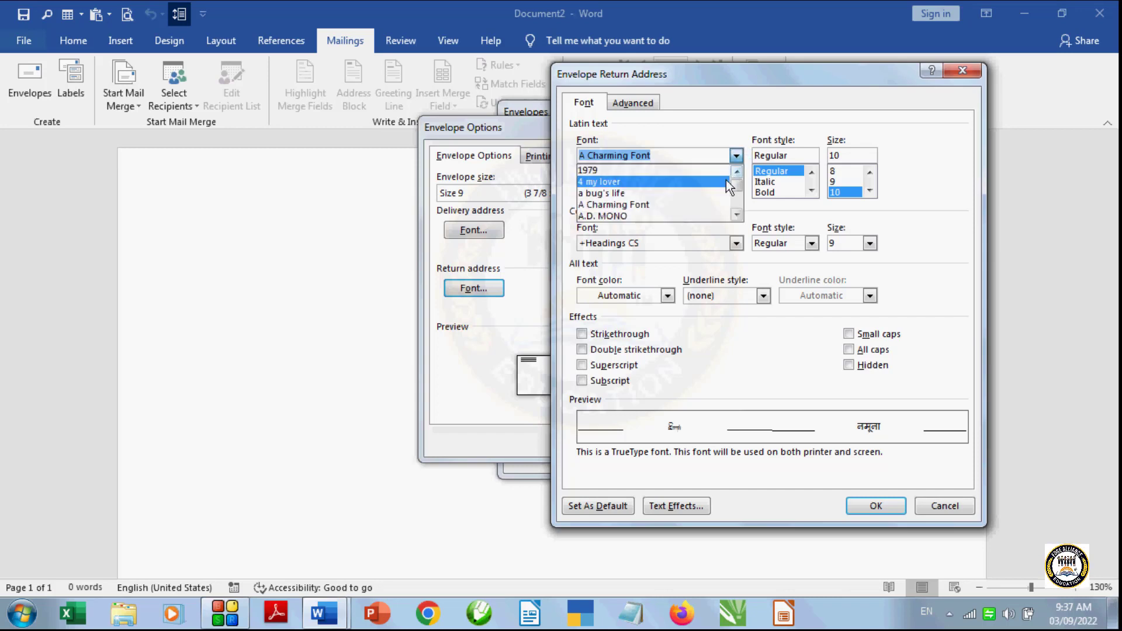
click(726, 181)
click(736, 155)
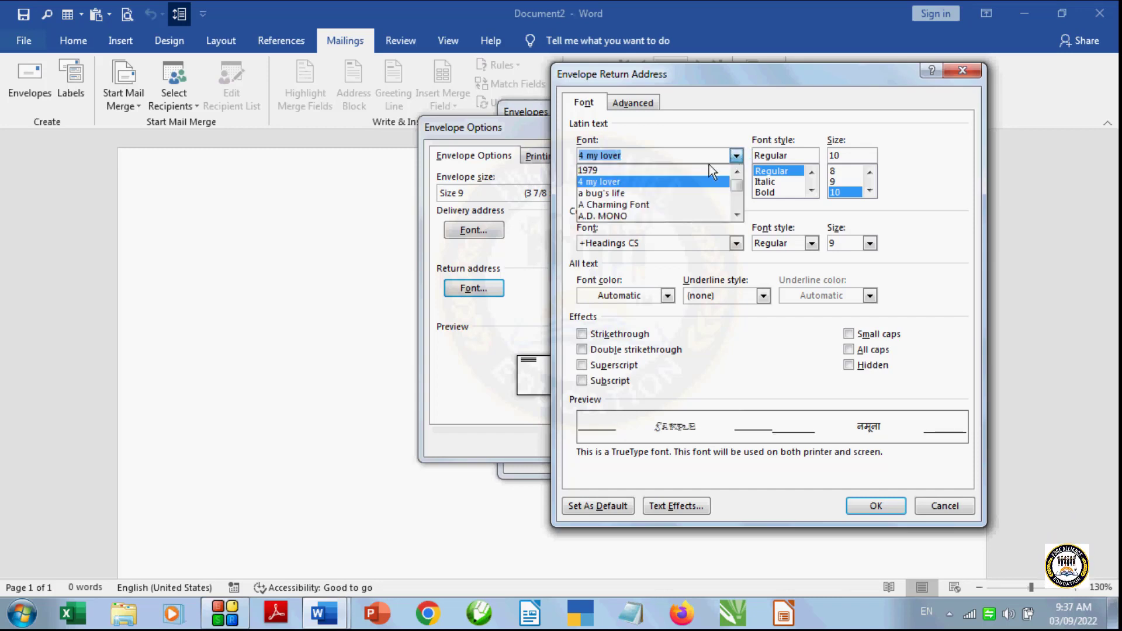
click(704, 169)
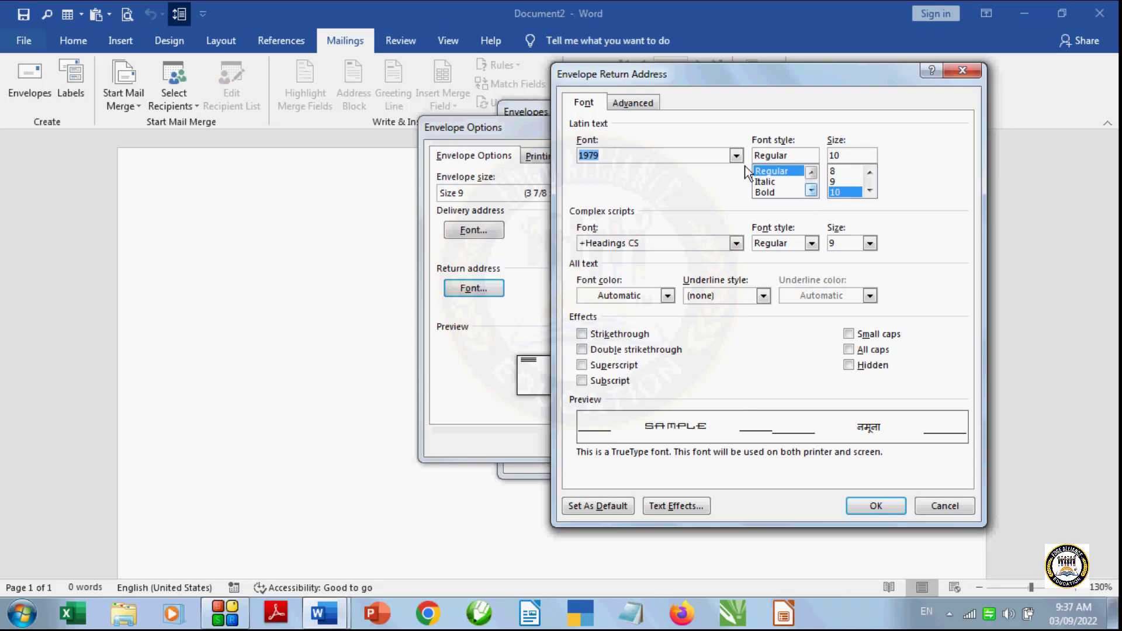
Set the return address's Latin text to Bold at size 16.
click(769, 192)
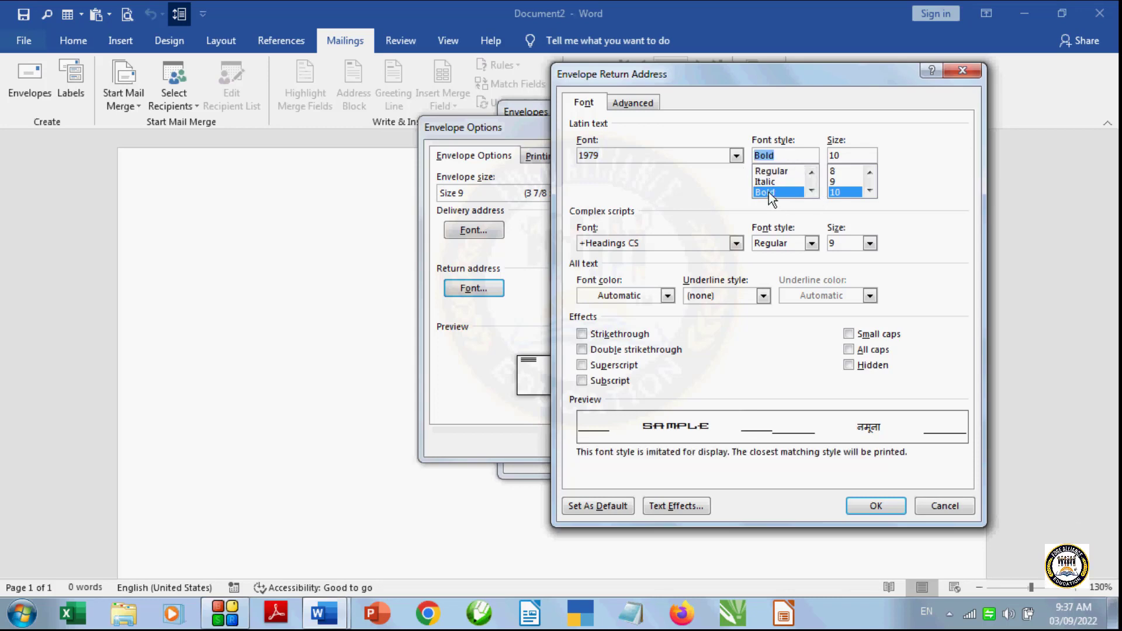
click(870, 190)
click(870, 190)
click(870, 190)
click(870, 190)
click(870, 190)
click(846, 182)
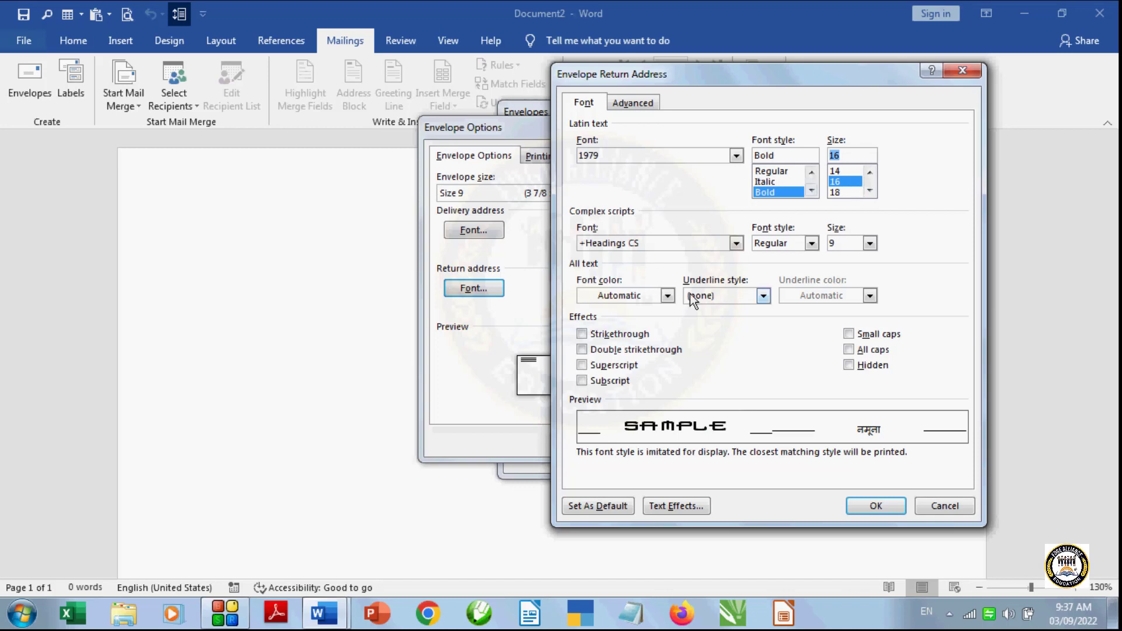
Colour the return address text with the standard blue and apply the font settings.
click(668, 296)
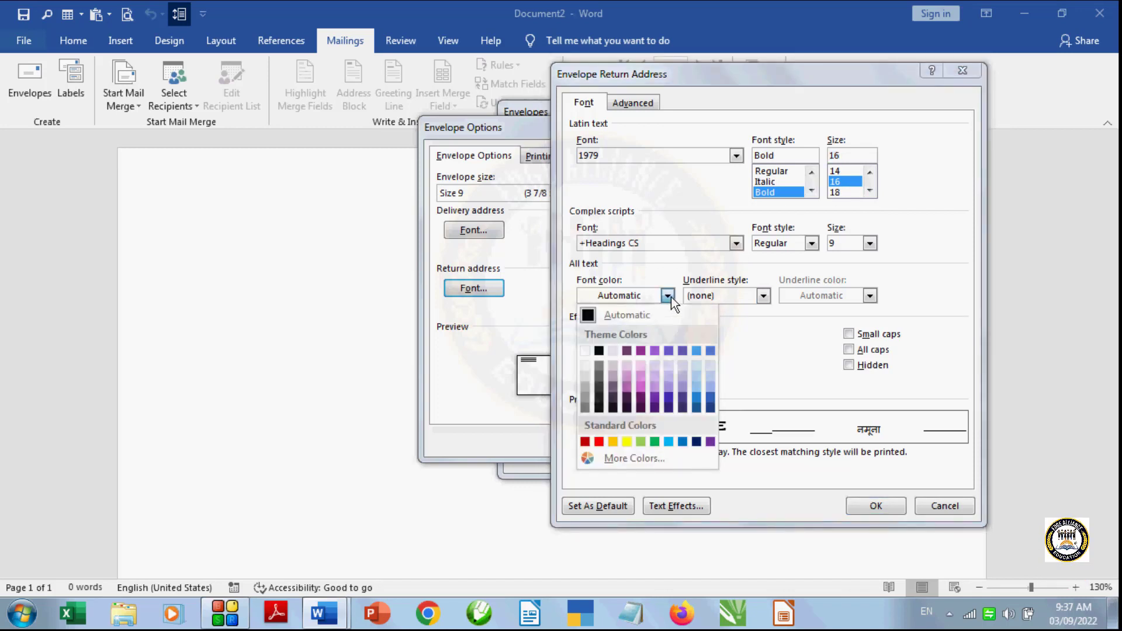
click(683, 442)
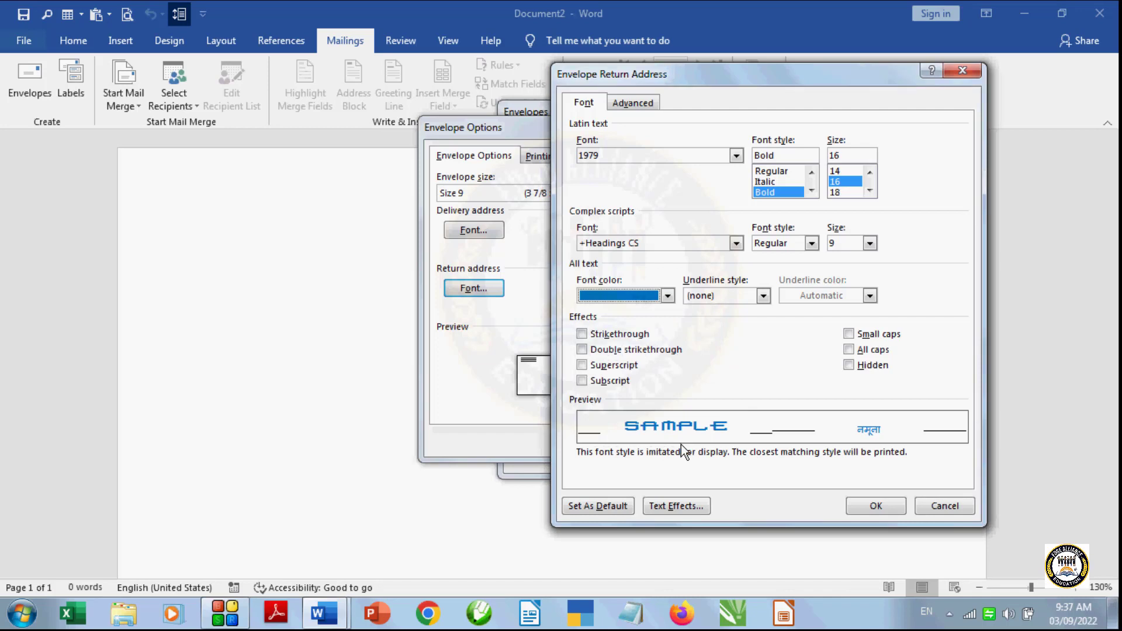
click(884, 508)
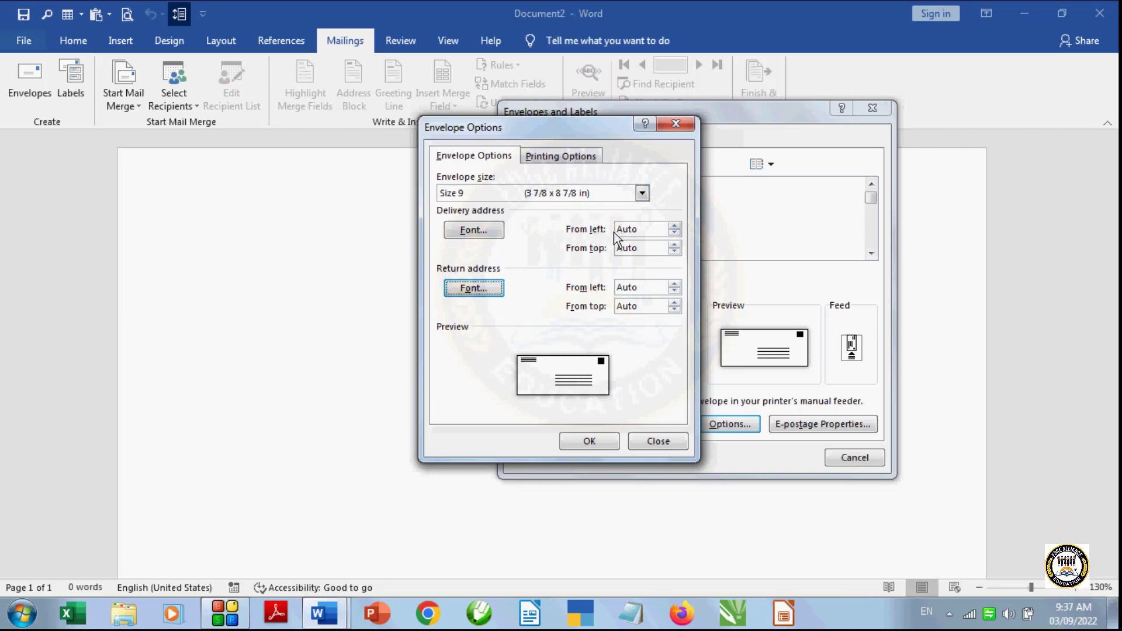
Try a custom distance from the left edge for the delivery address and restore it to Auto.
drag(541, 131, 427, 152)
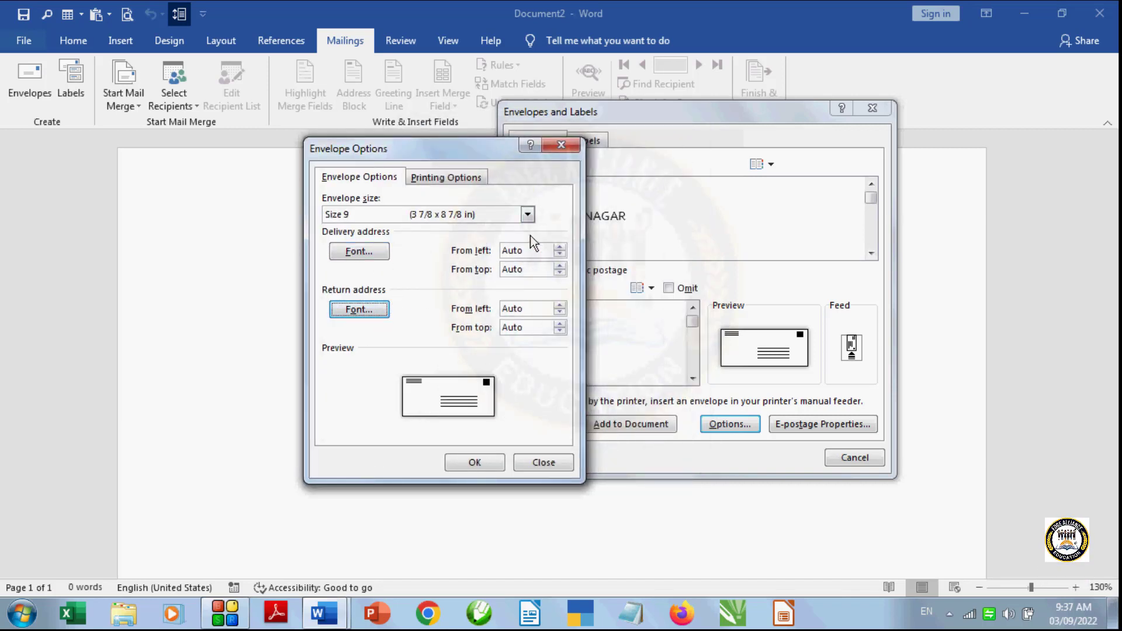
drag(413, 149, 383, 149)
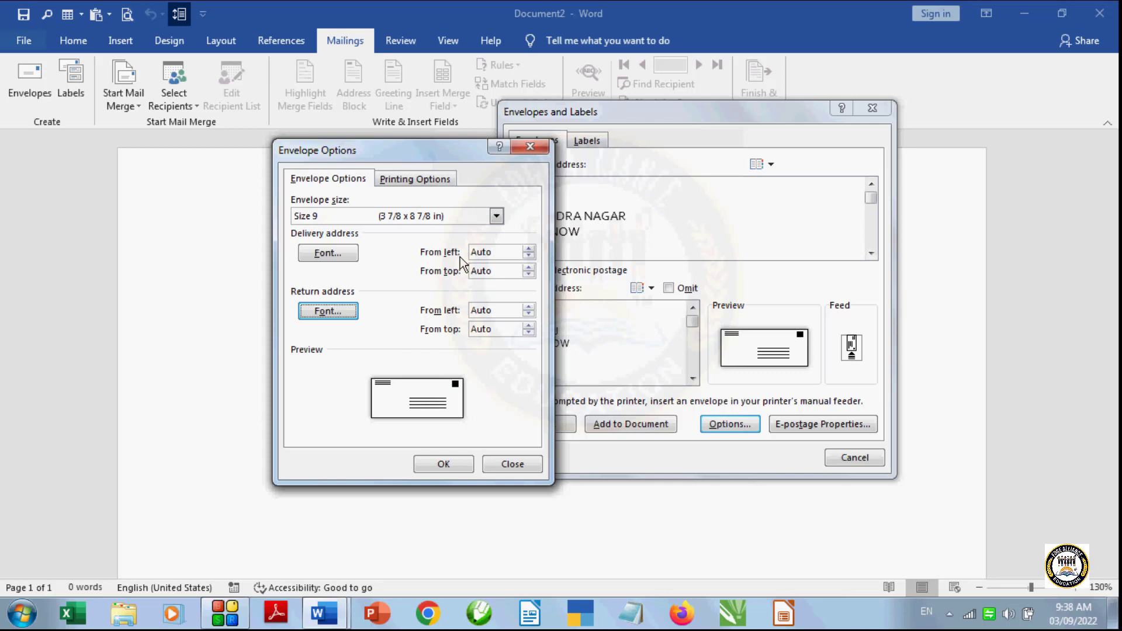
click(529, 249)
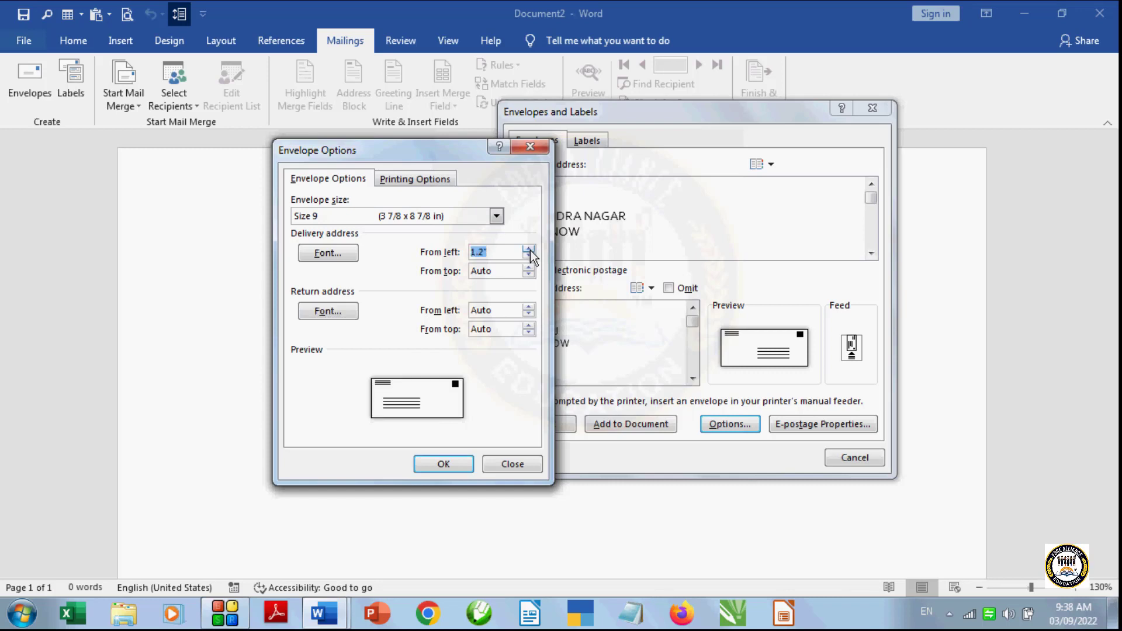
click(530, 249)
click(529, 249)
click(529, 250)
click(529, 256)
click(529, 256)
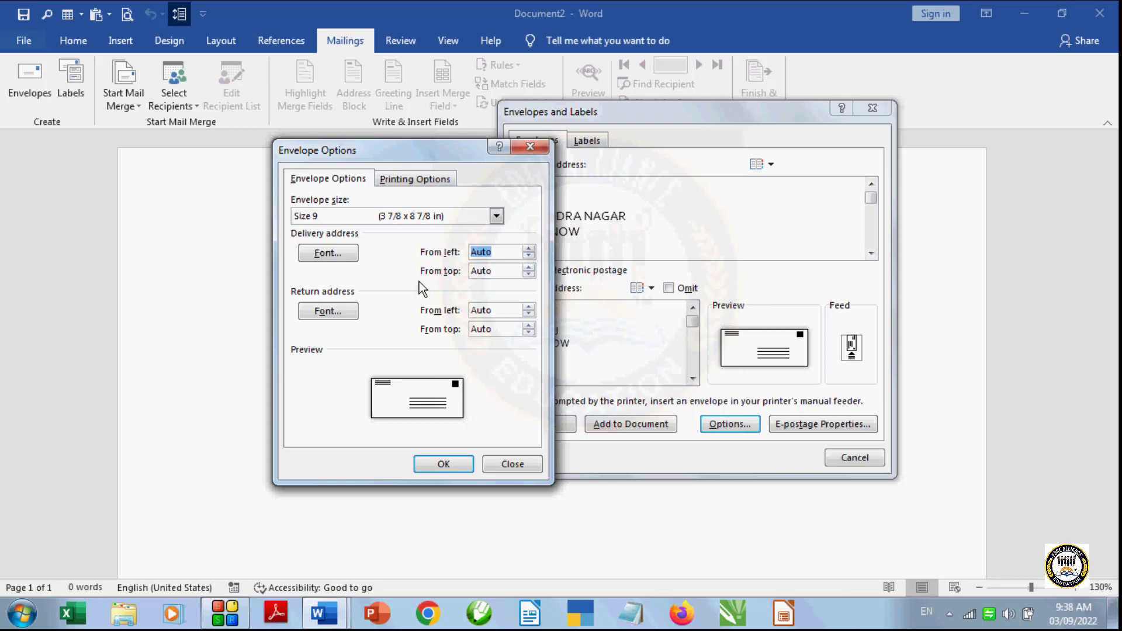
Try a 1.7" distance from the top edge for the delivery address and restore it to Auto.
click(530, 268)
click(530, 267)
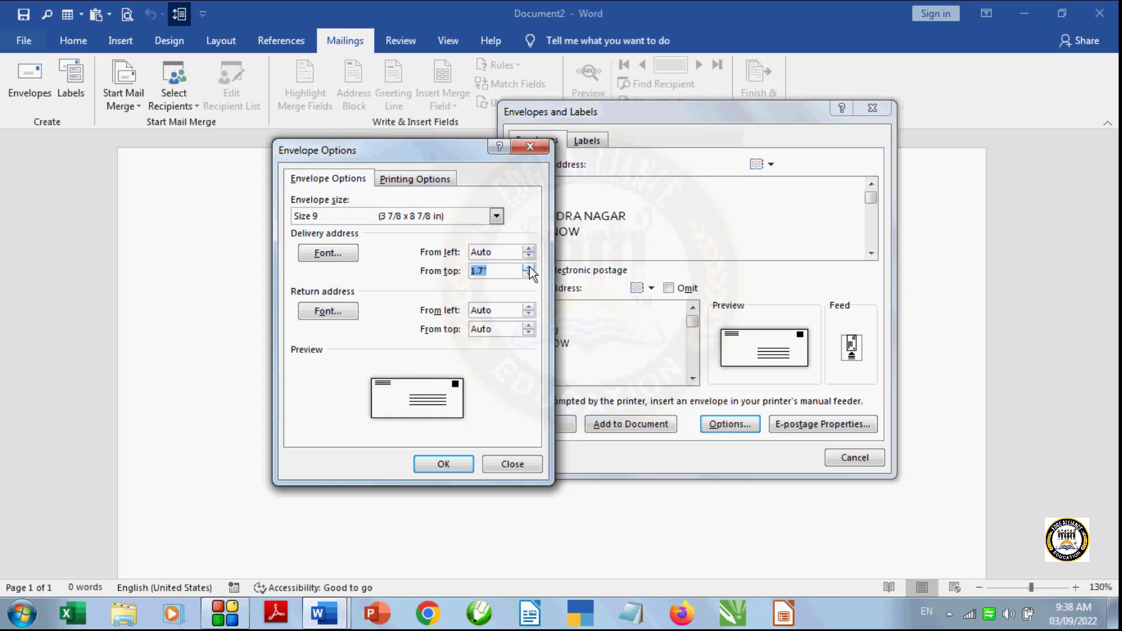
click(529, 275)
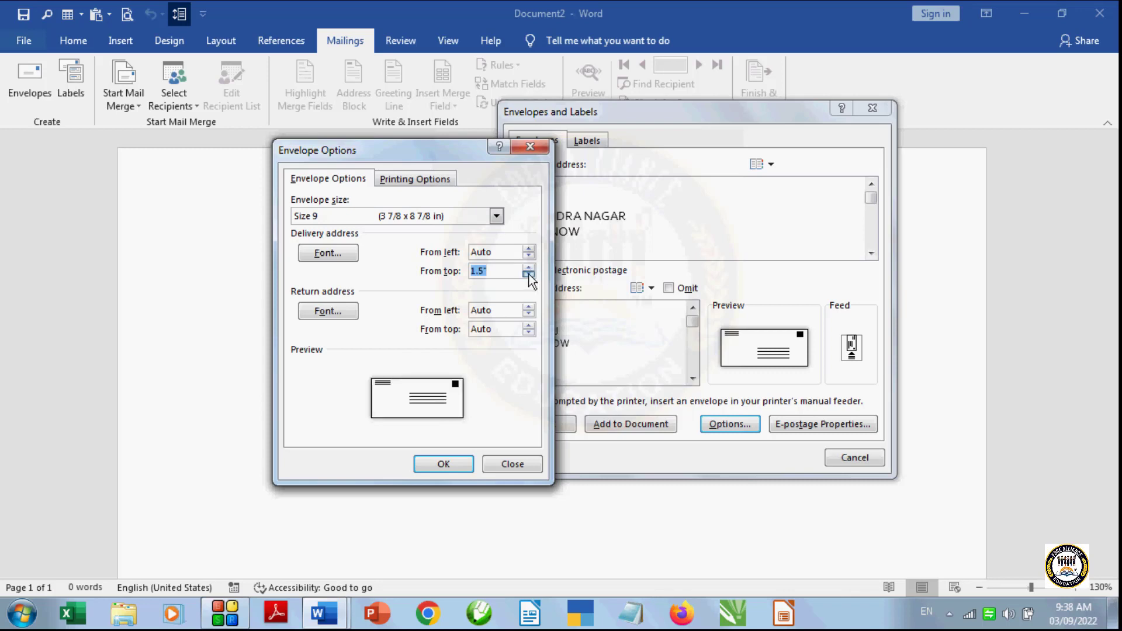
click(529, 275)
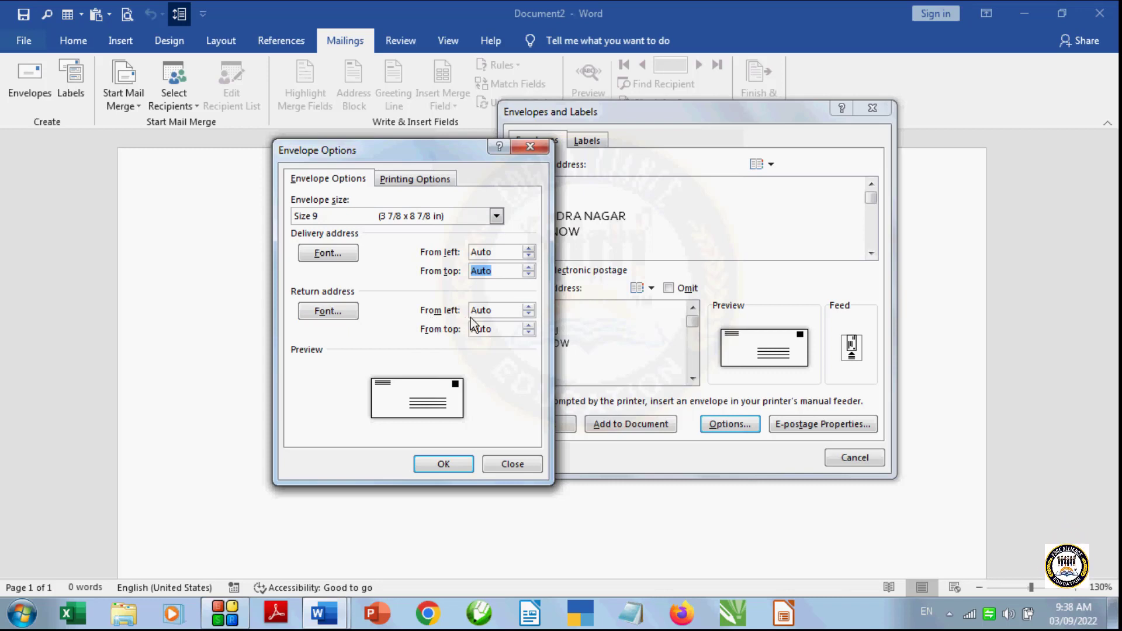
Position the return address 1.1" from the left and 0.6" from the top, and apply the envelope options.
click(530, 307)
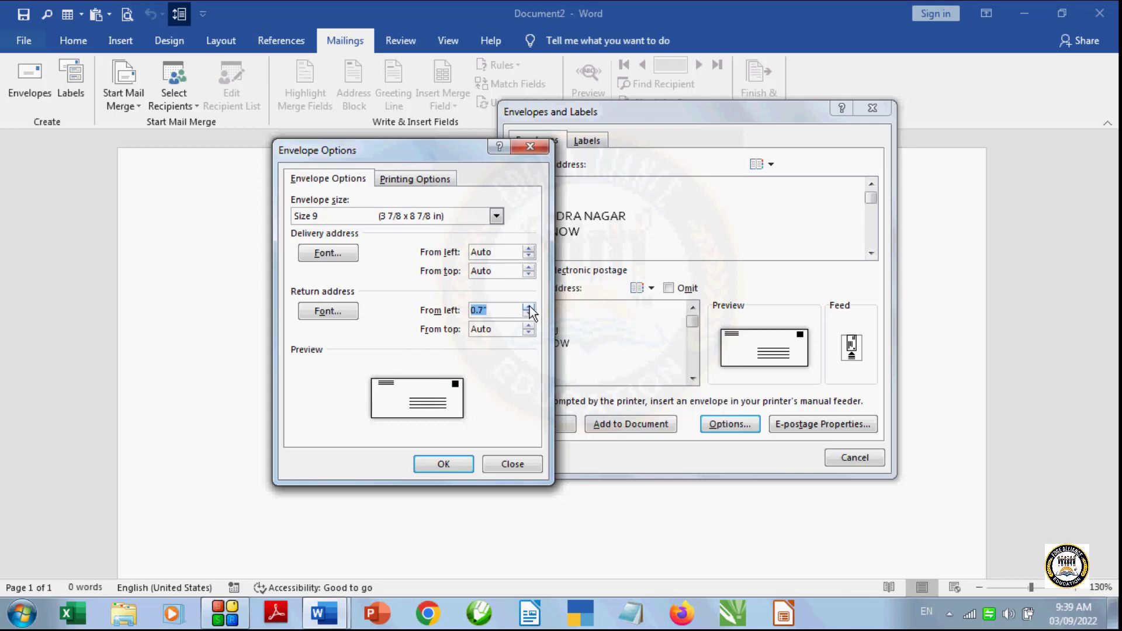
click(530, 307)
click(530, 307)
click(530, 308)
click(530, 326)
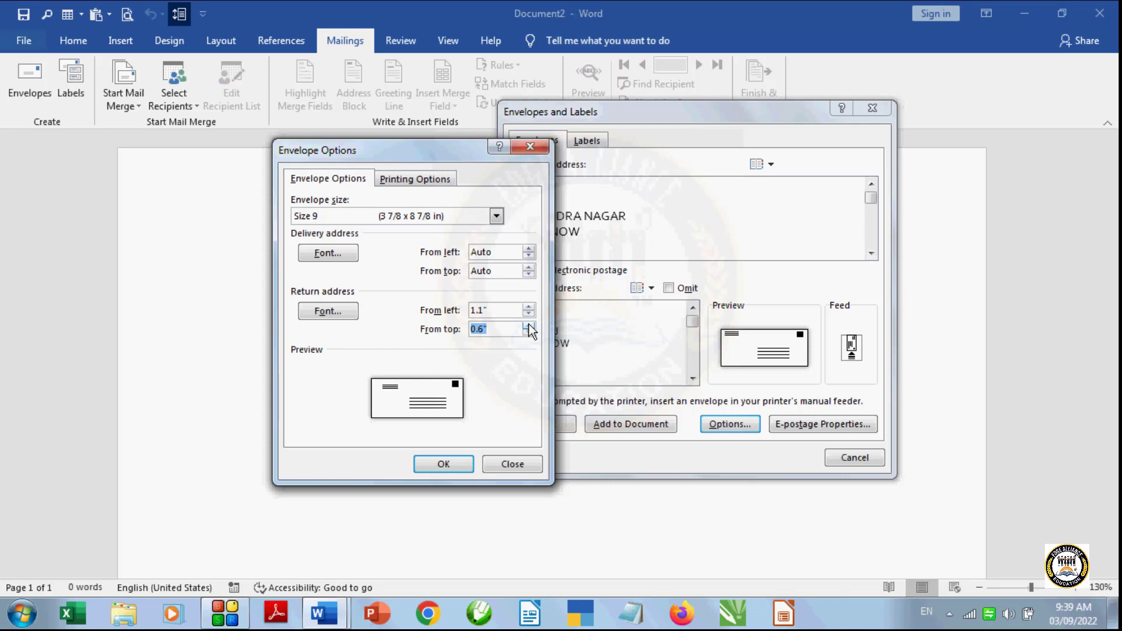
click(441, 471)
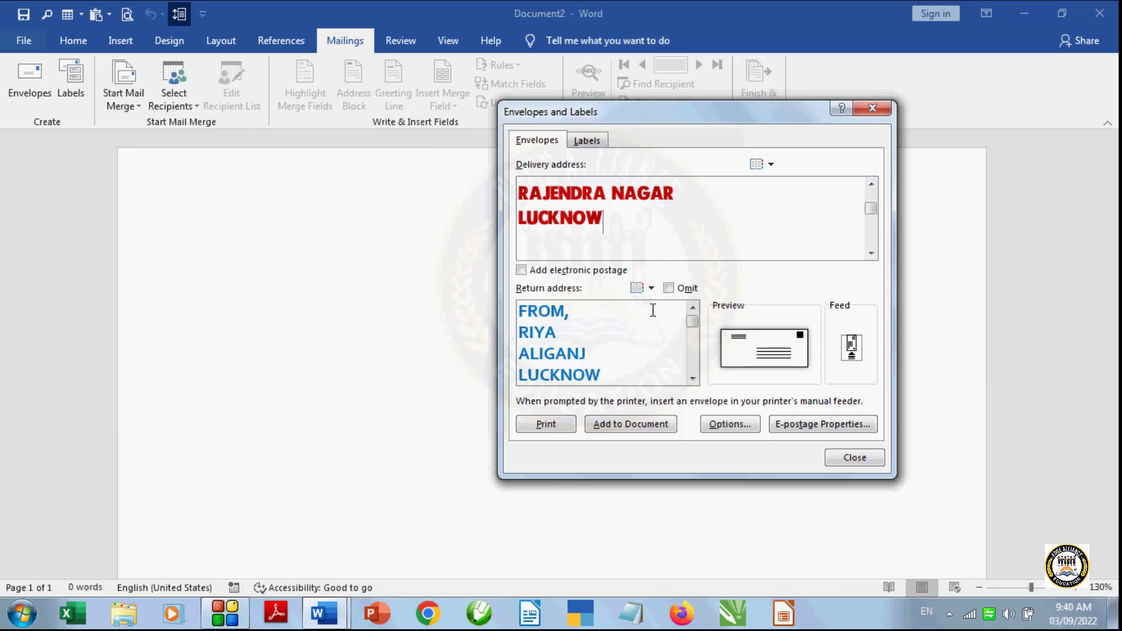
Set the delivery address's Latin text size to 12 and add the envelope to the document.
click(742, 421)
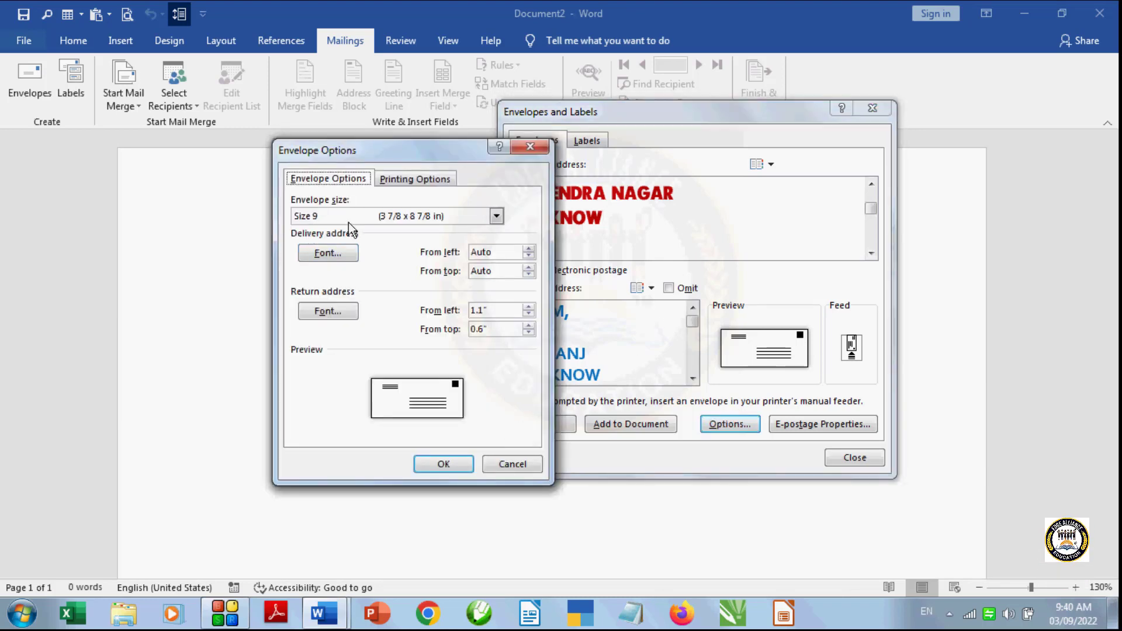
click(332, 251)
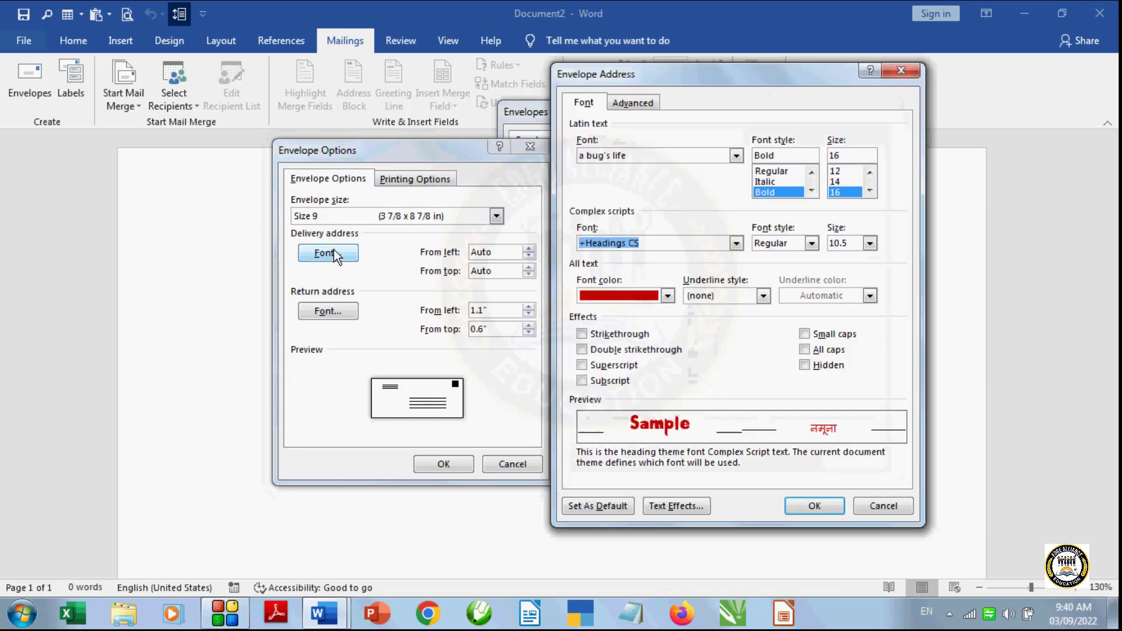
click(842, 170)
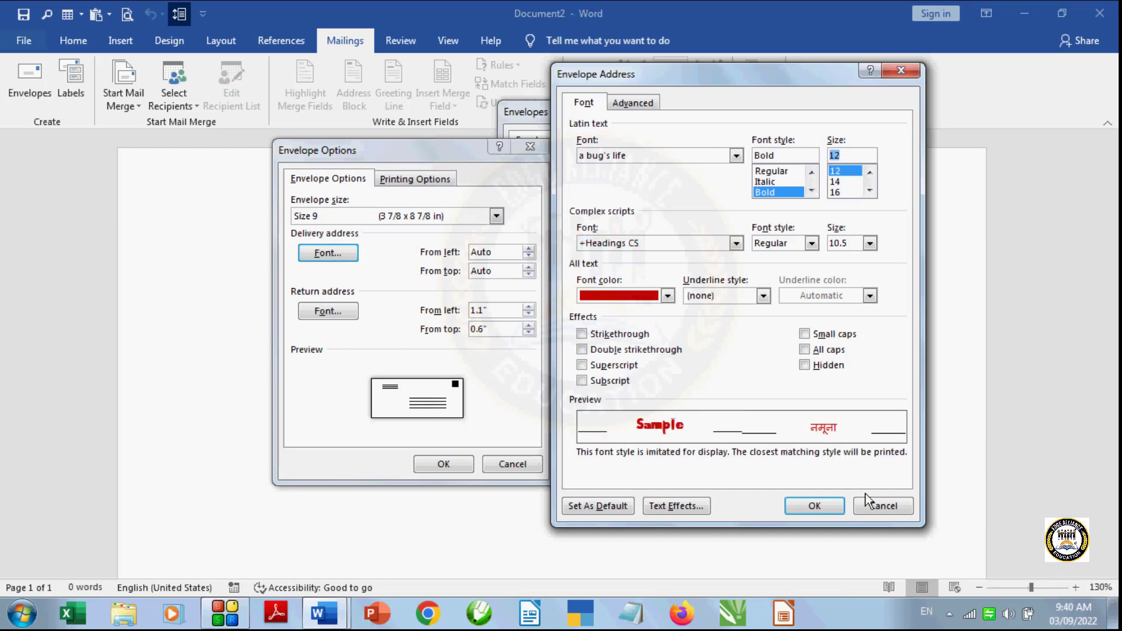
click(817, 511)
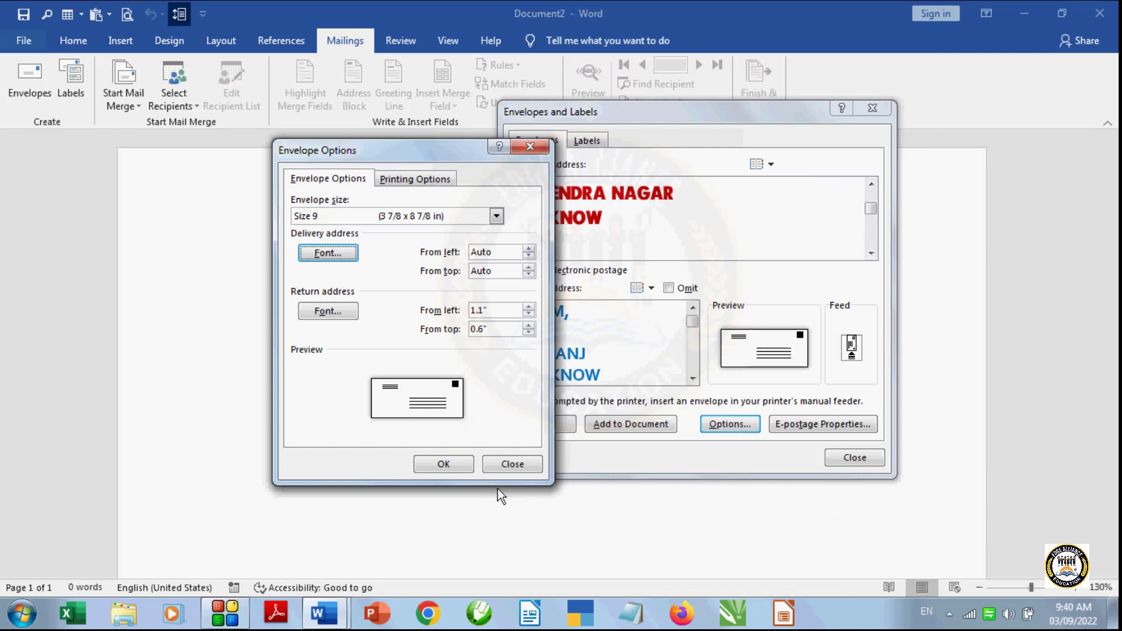
click(447, 468)
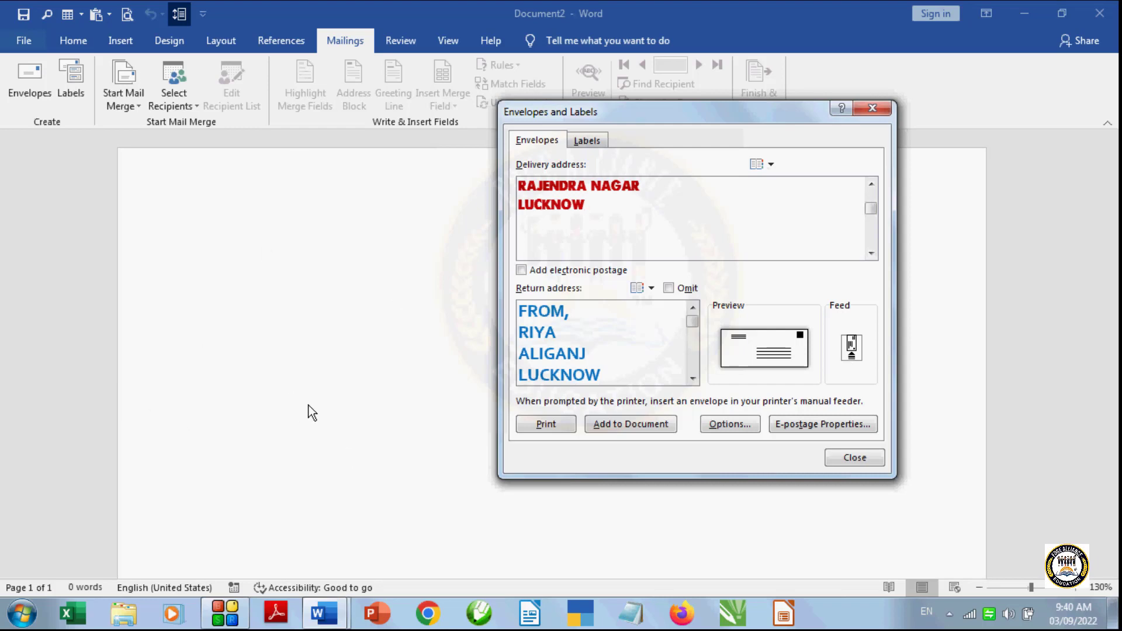
click(632, 426)
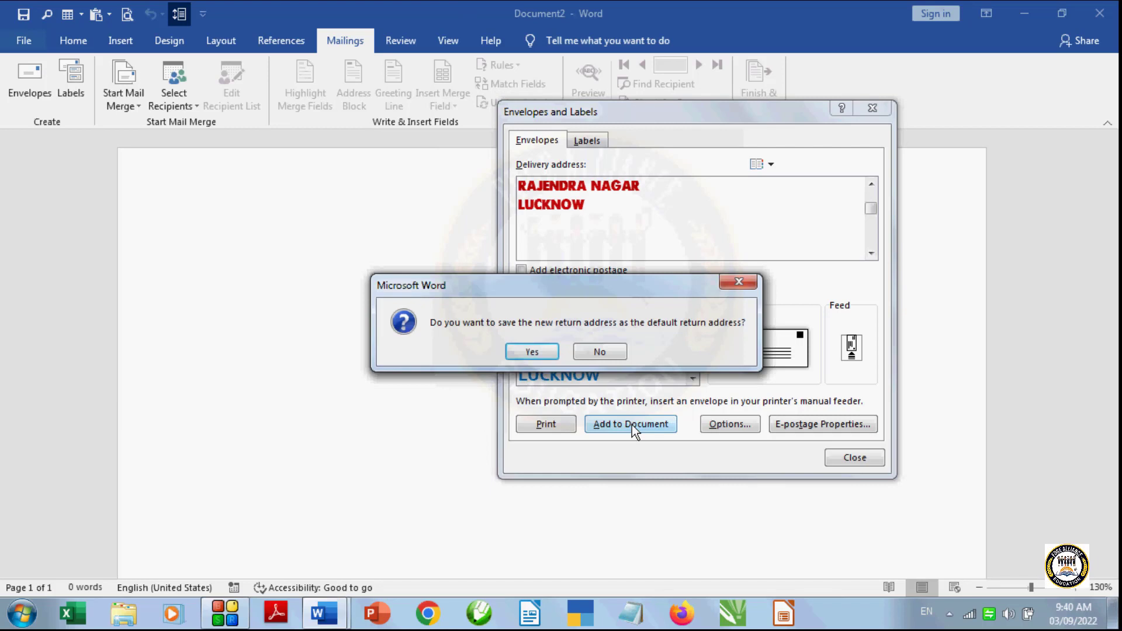
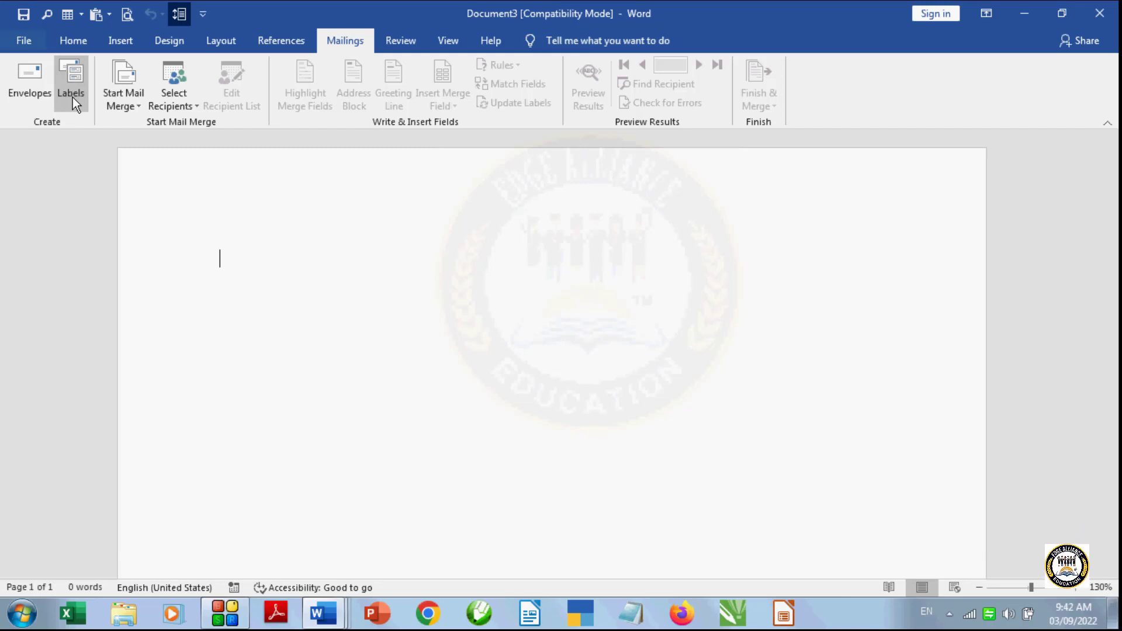
Start creating labels and enter "EDGE EDUCATIONS" as the label's address text.
click(71, 93)
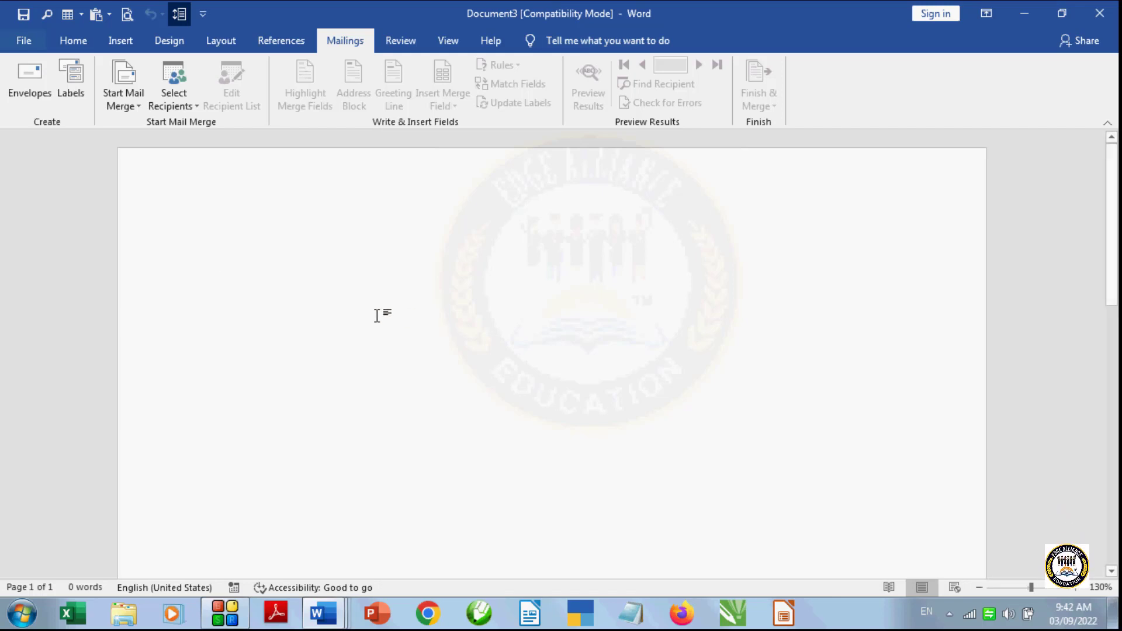
click(73, 82)
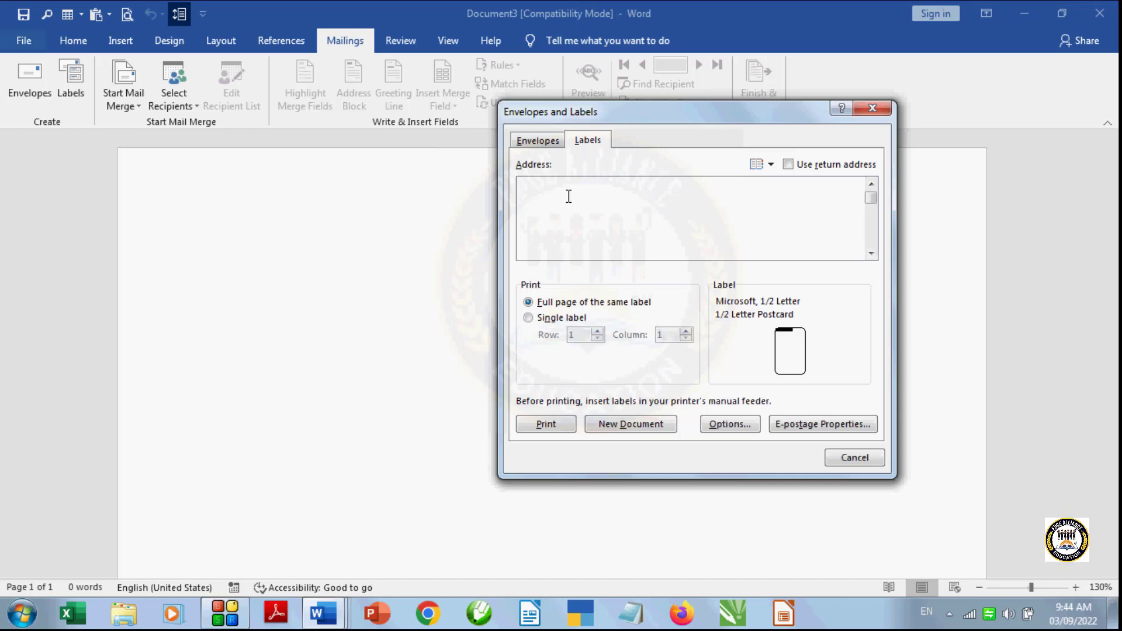
text(E)
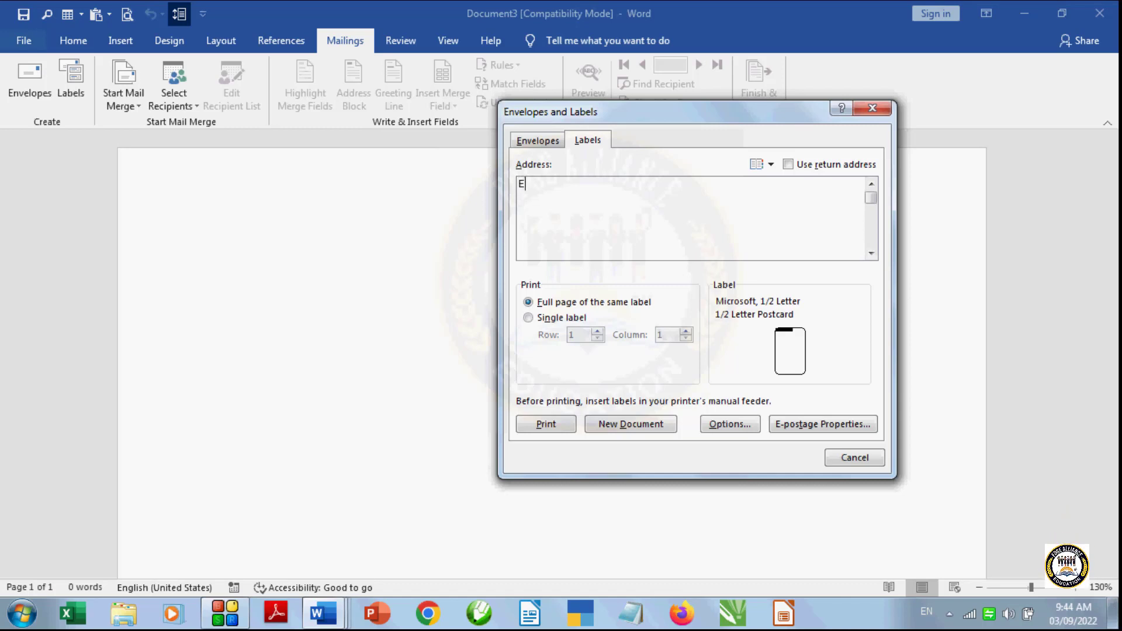
text(DGE EDUCATION)
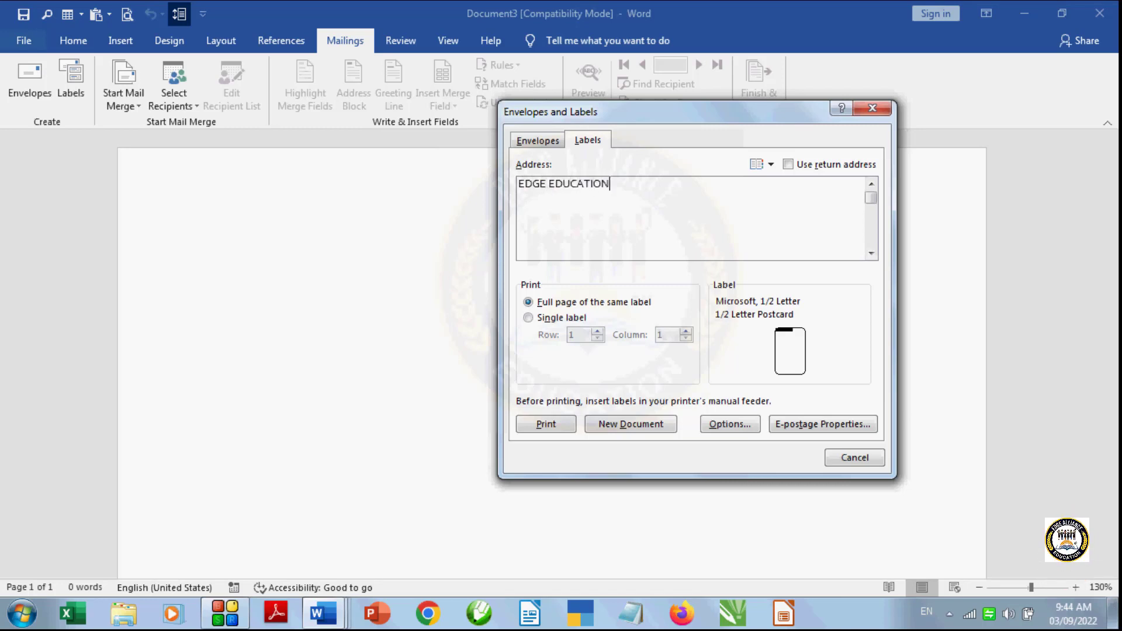
text(S)
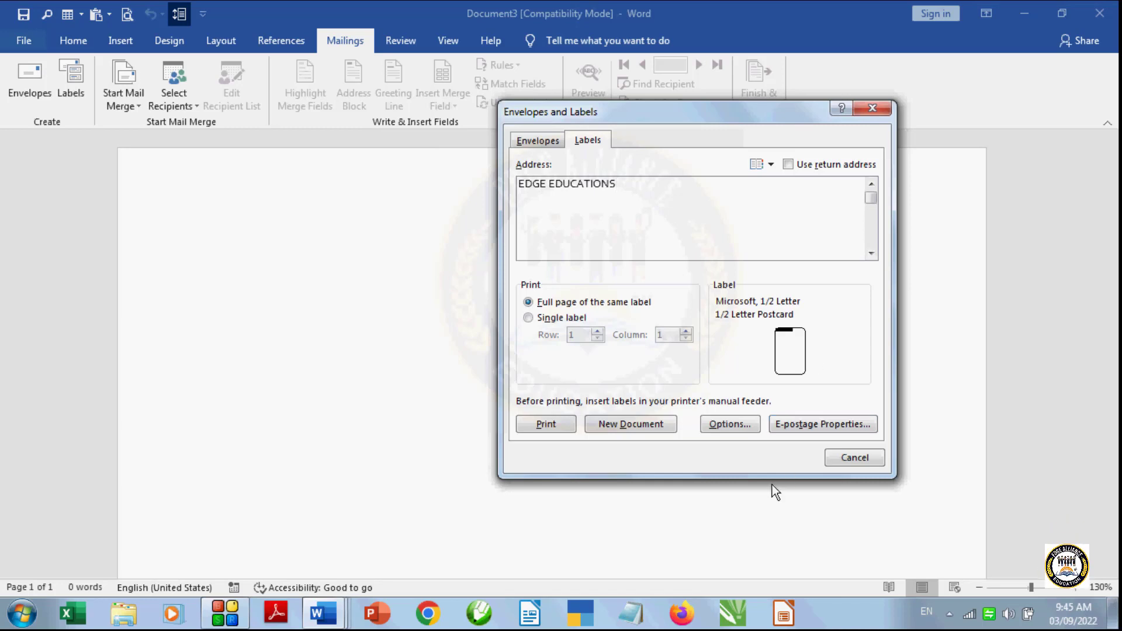
Open the label options and compare the details of Microsoft's second 1/2 Letter product and both 30 Per Page products.
click(747, 427)
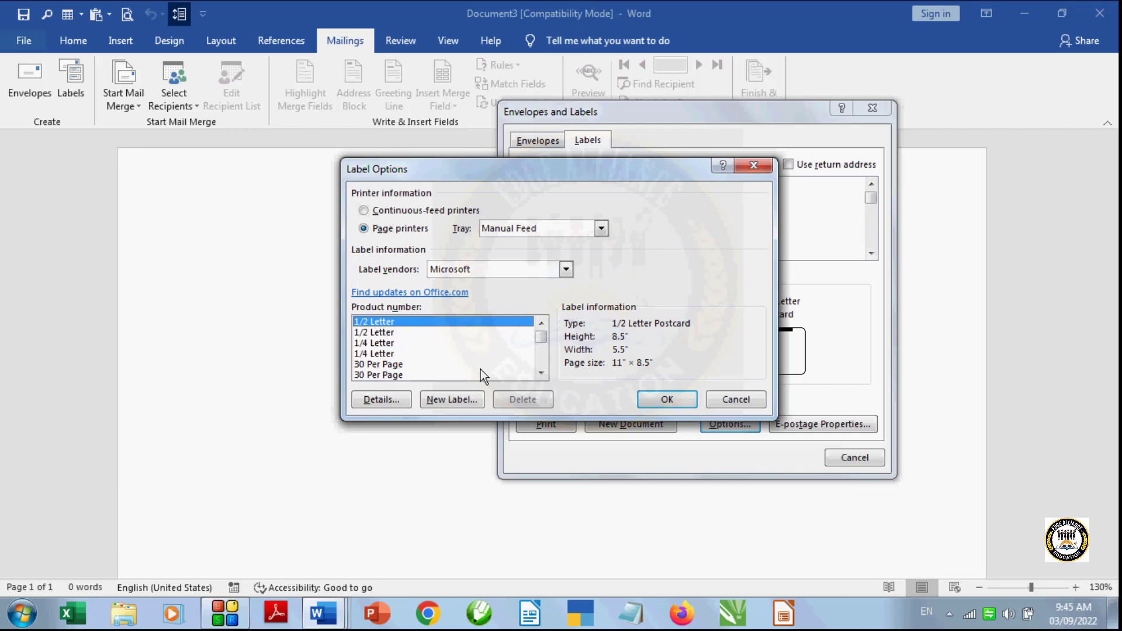
click(385, 335)
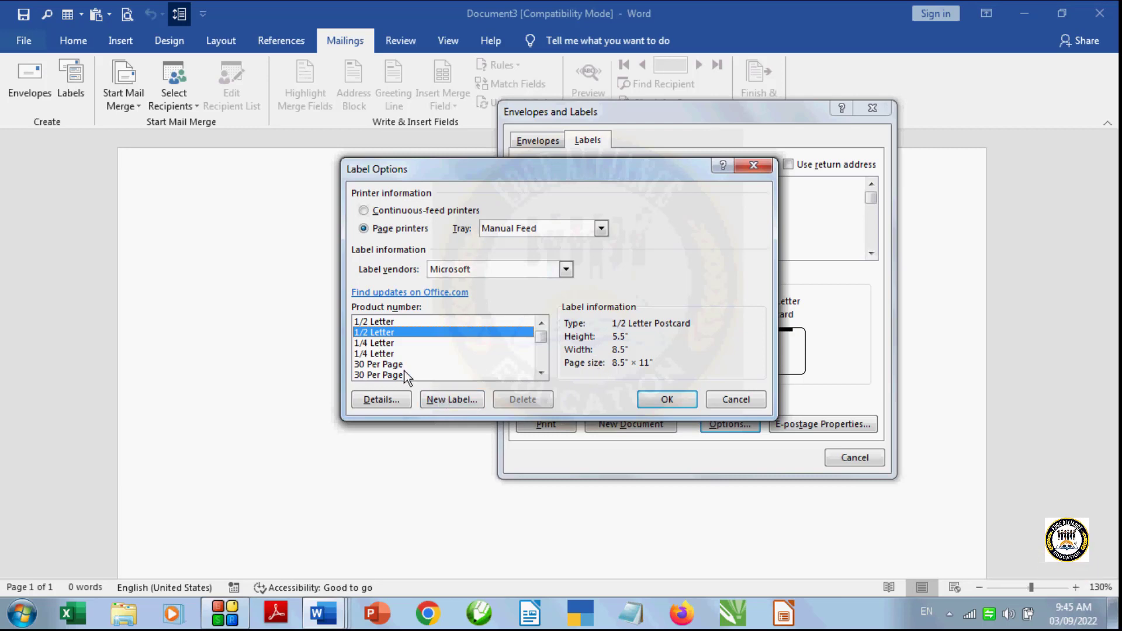
click(373, 368)
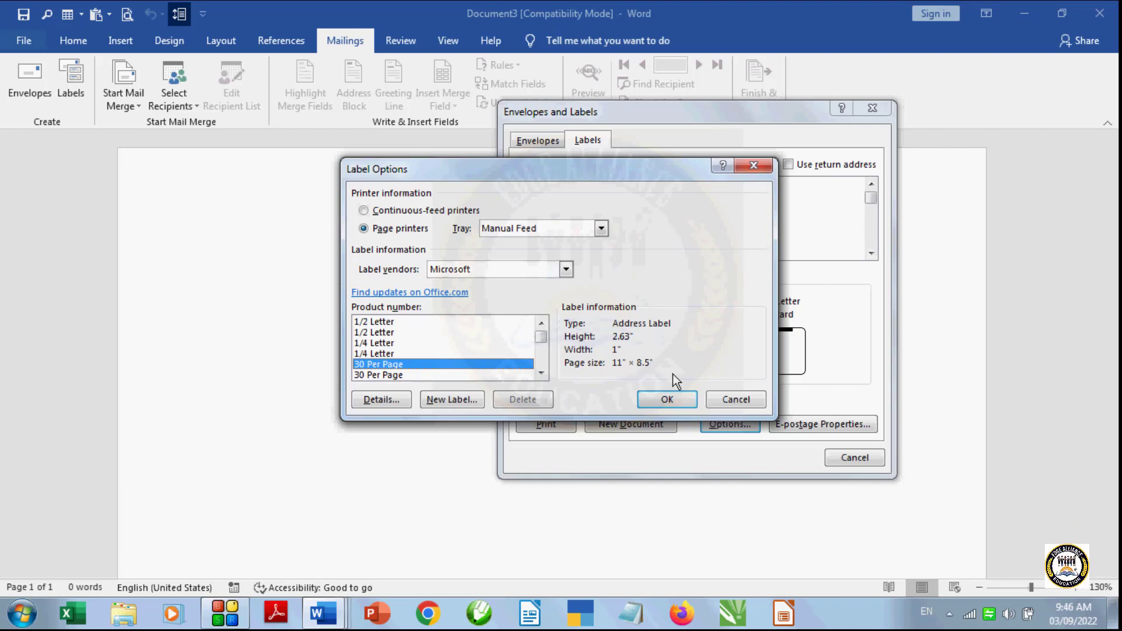
click(398, 377)
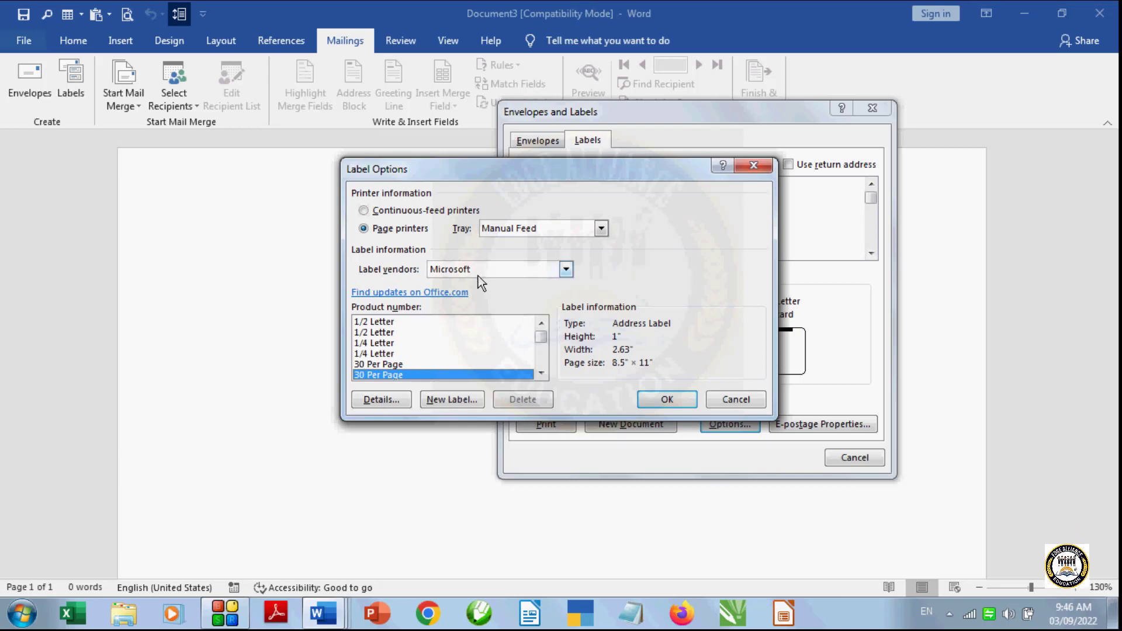
Try 3M / Post-it North America and Ace Label as the label vendor.
click(562, 270)
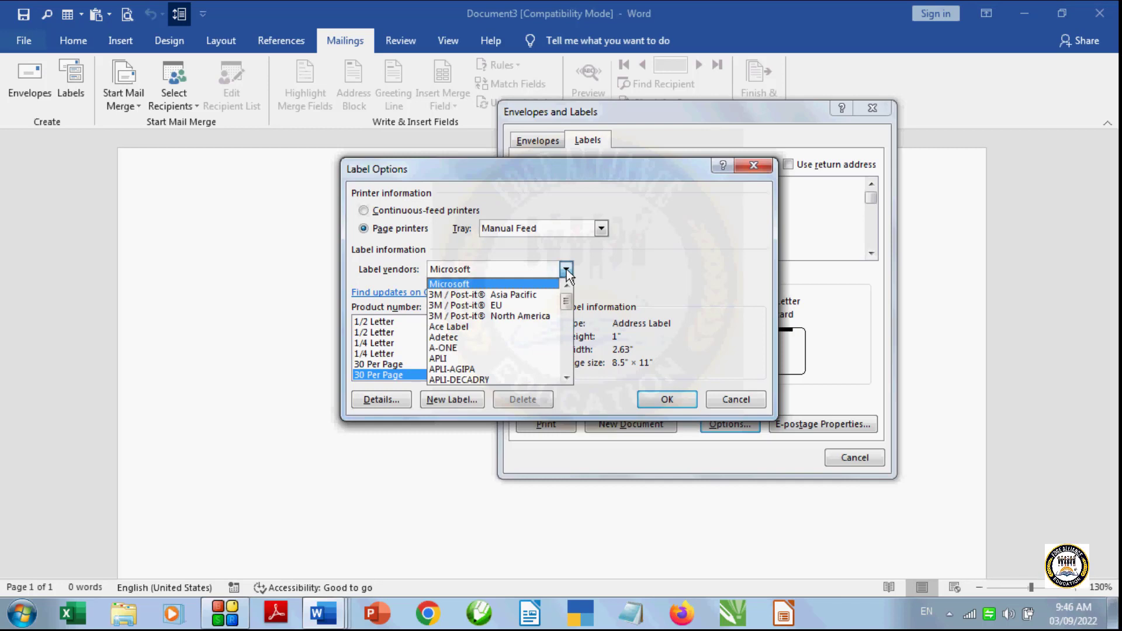
click(553, 317)
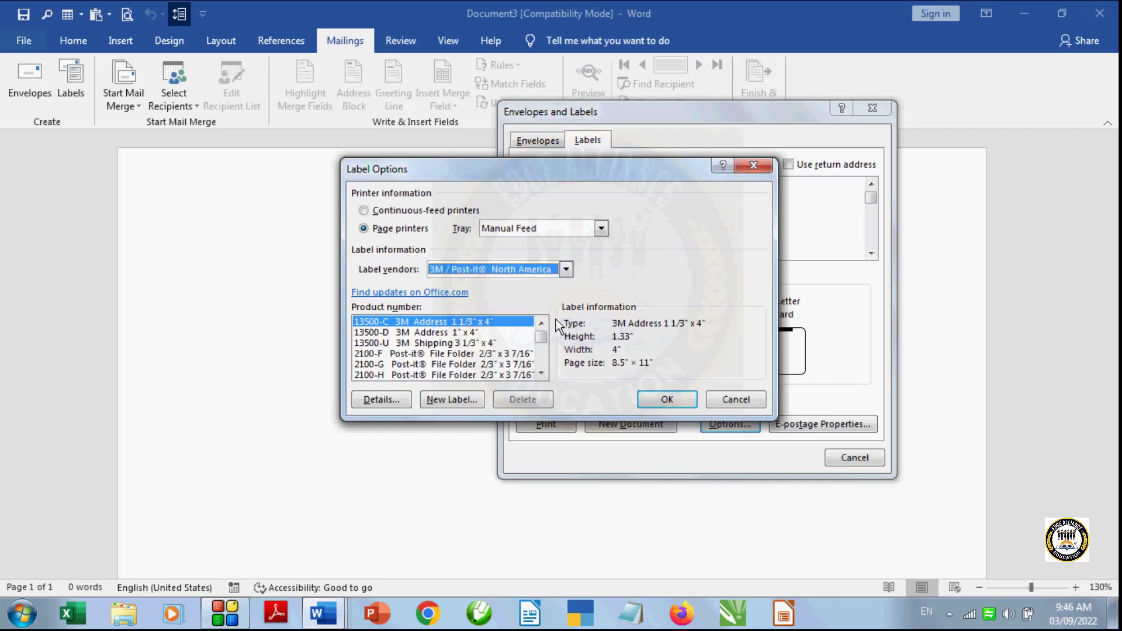
click(565, 268)
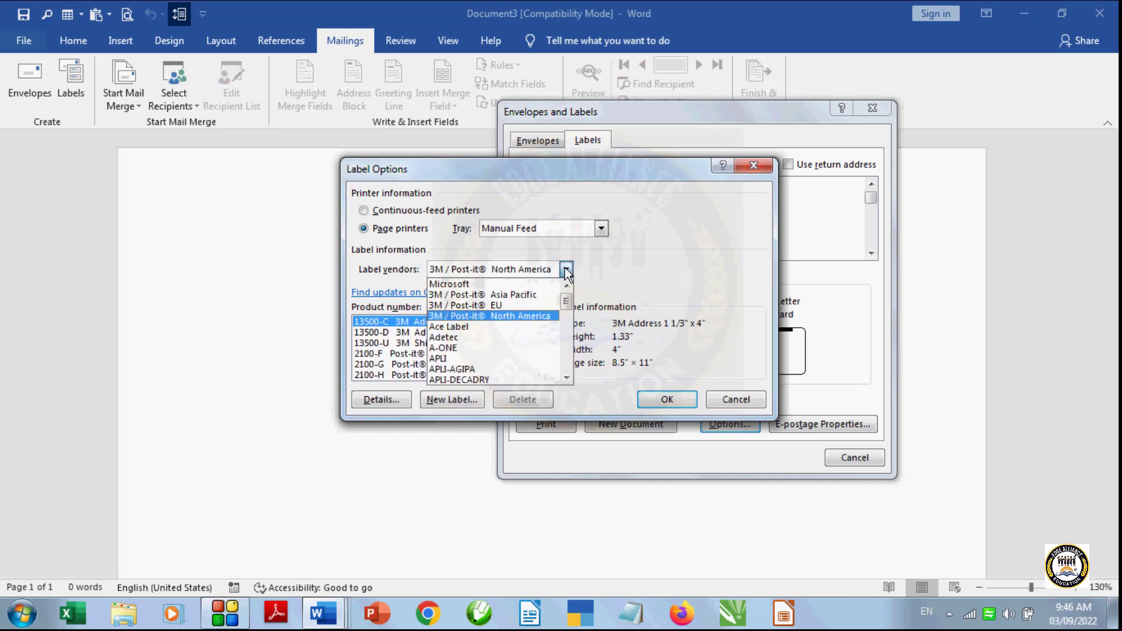
click(538, 328)
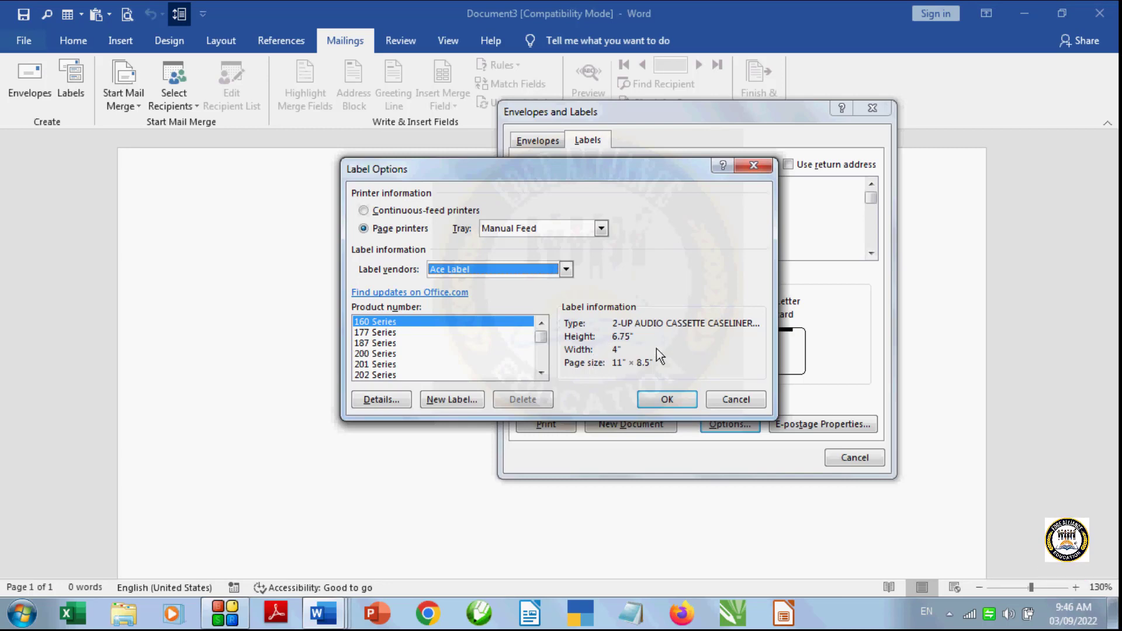
Set the label vendor to Microsoft, choose the first 30 Per Page address label, and apply the label options.
click(566, 270)
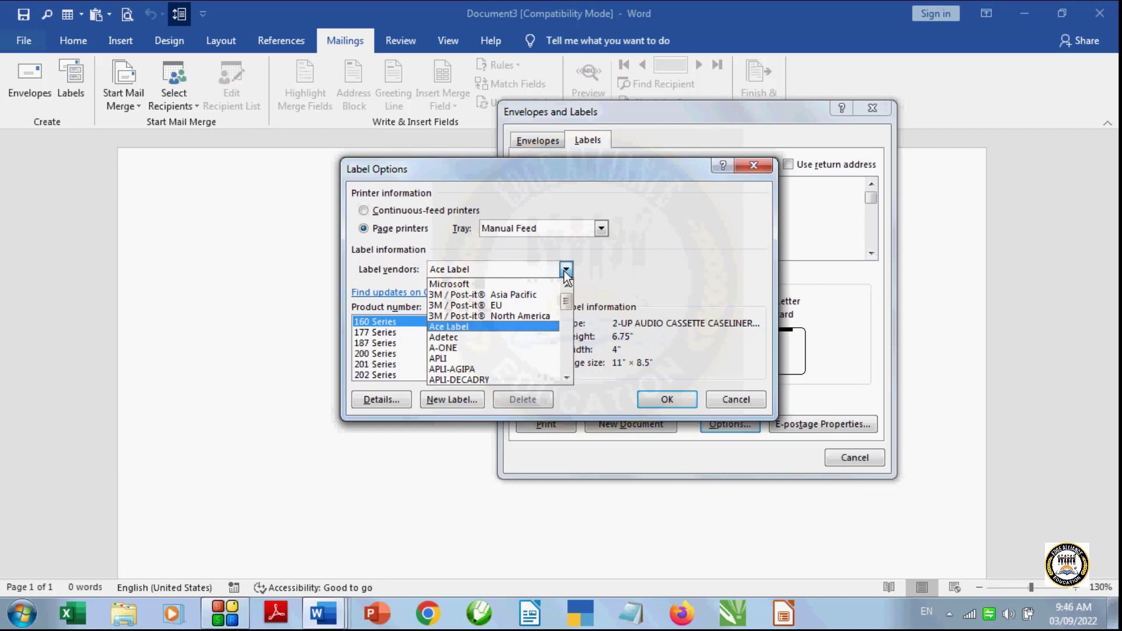
click(504, 285)
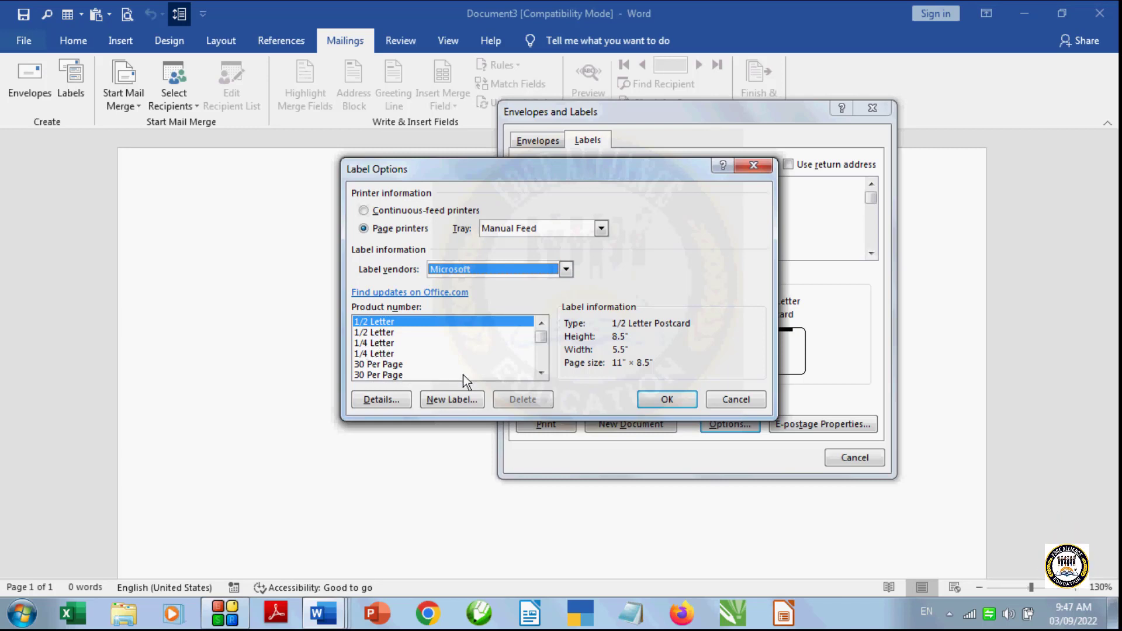
click(388, 366)
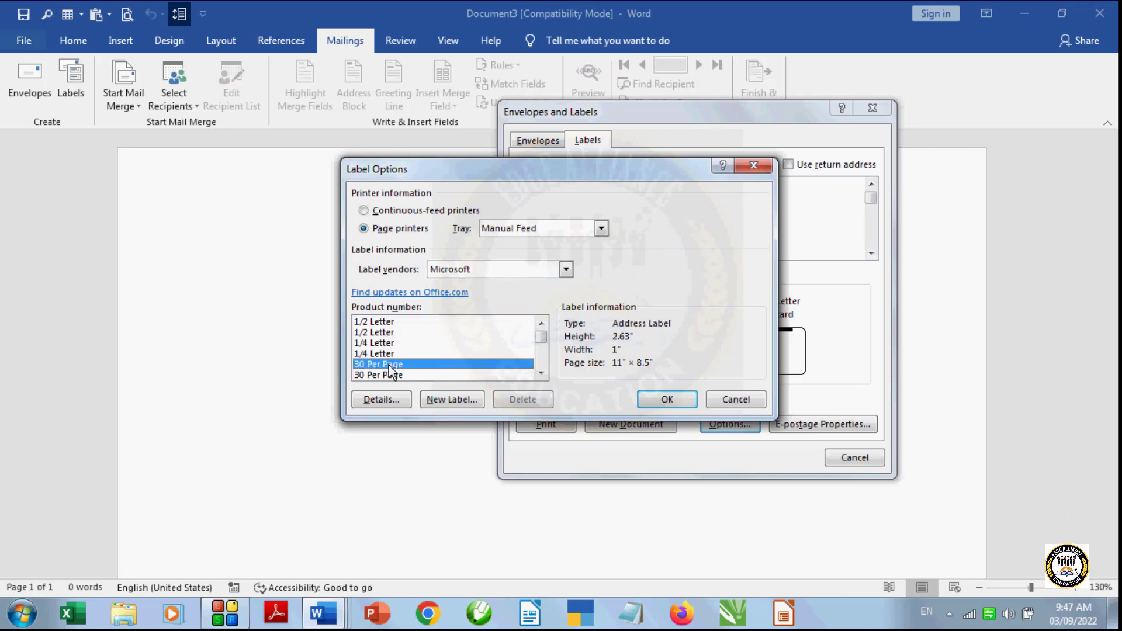
click(685, 399)
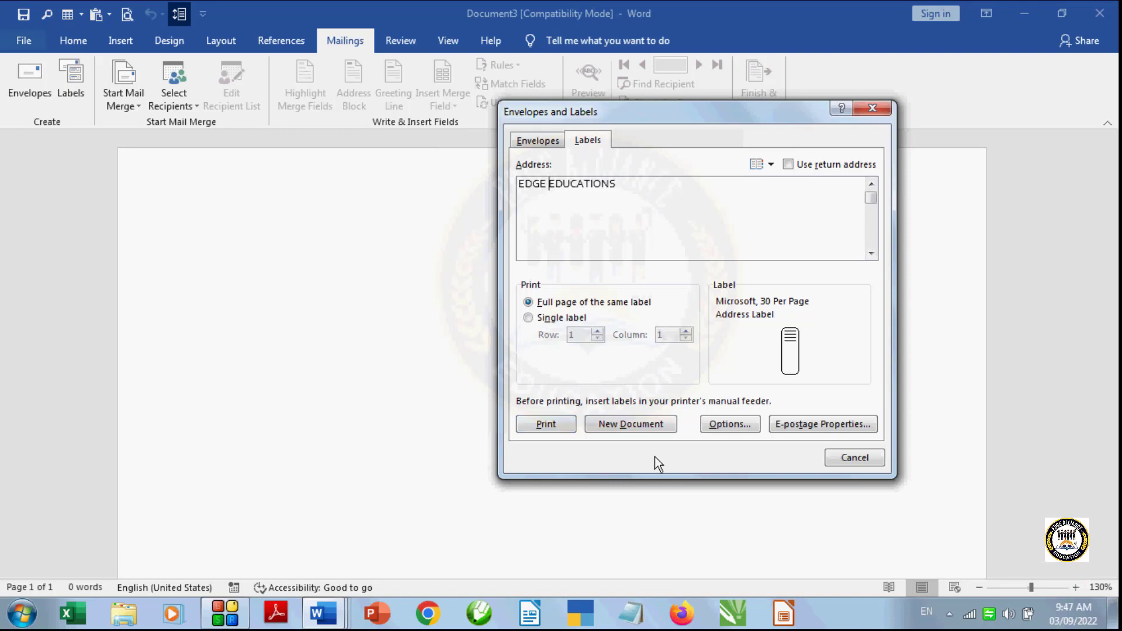
Generate a new document with a full page of the same label and look over the resulting sheet.
click(634, 422)
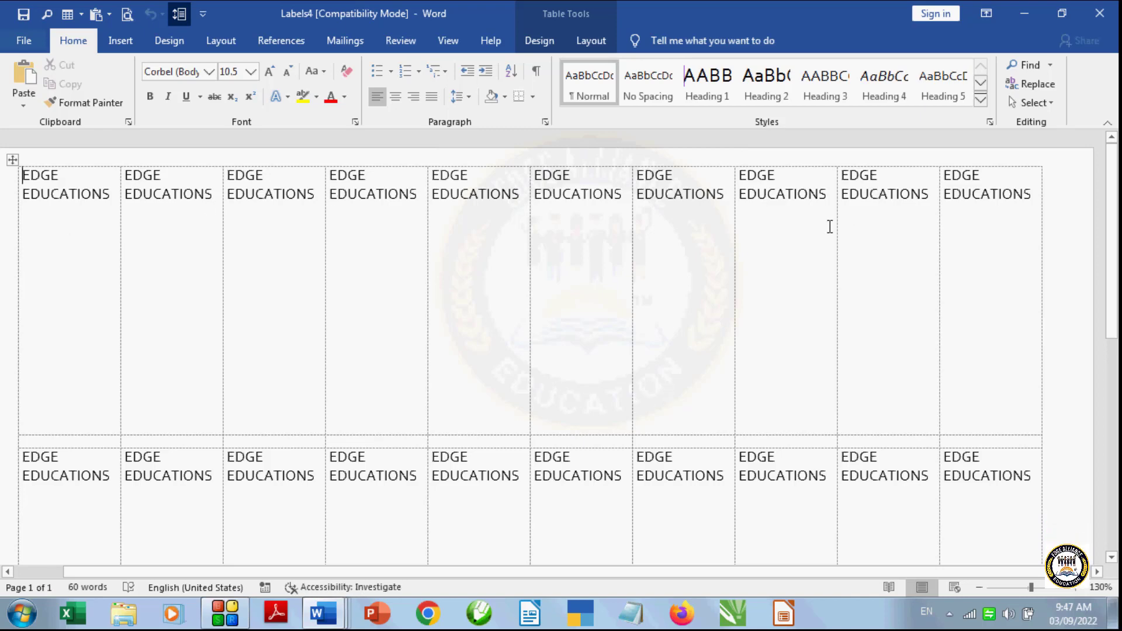
scroll(830, 226, down, 5)
scroll(830, 227, down, 3)
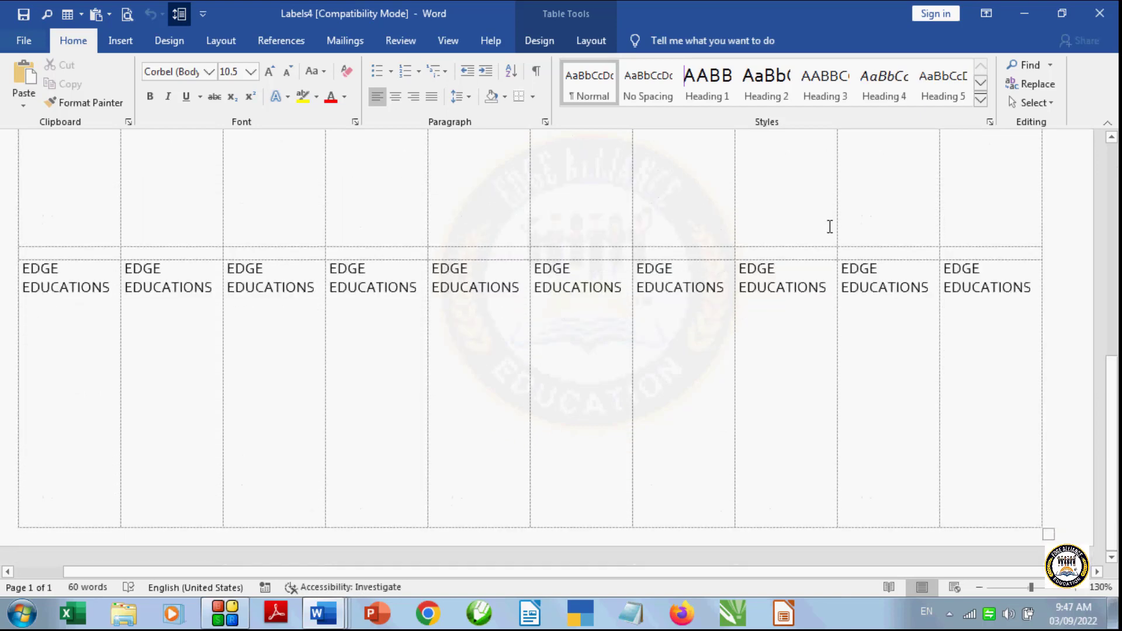
scroll(830, 227, up, 5)
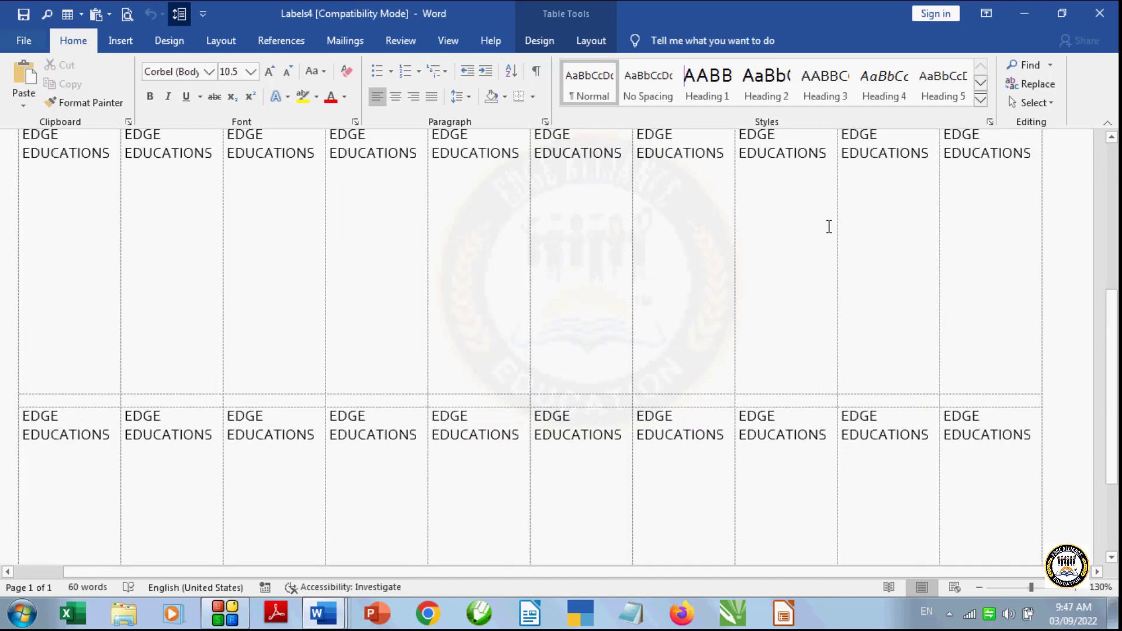
scroll(829, 234, up, 4)
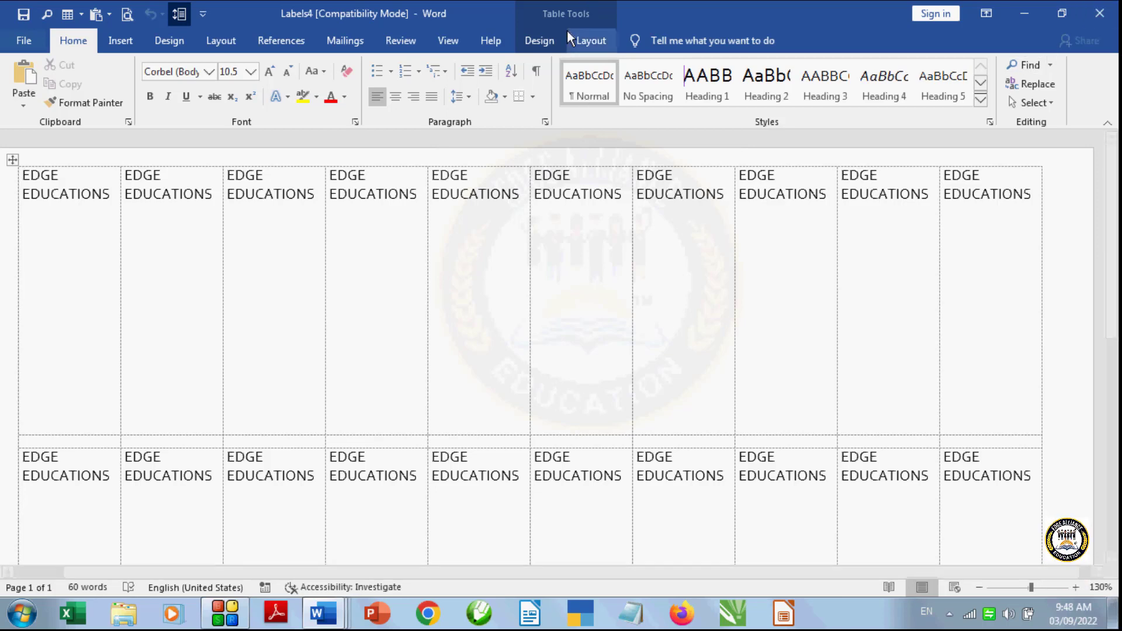
Make the text of the entire label table bold and set its font size to 10.
click(10, 160)
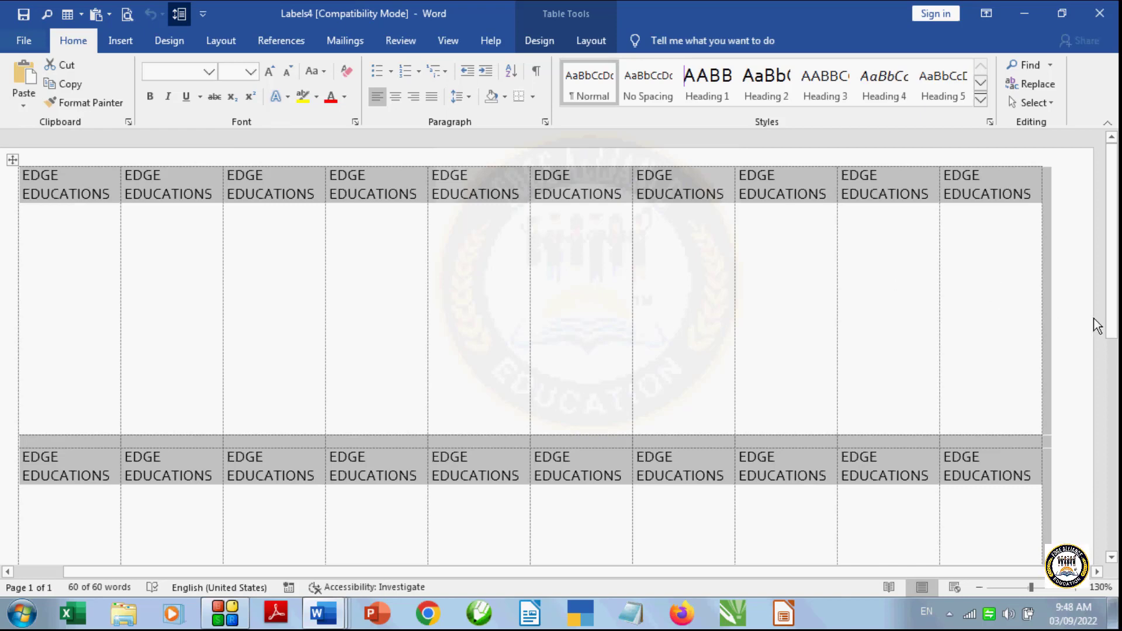
mouse_move(1109, 317)
mouse_down()
mouse_move(1108, 448)
mouse_move(1105, 321)
mouse_move(1095, 314)
mouse_up()
mouse_move(225, 613)
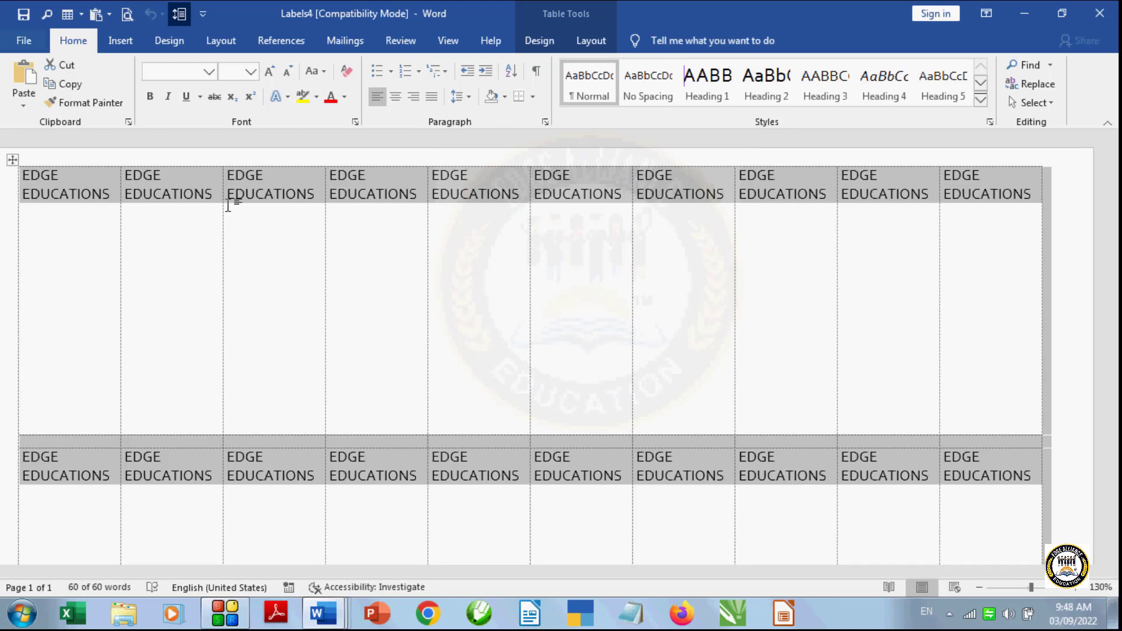
click(149, 97)
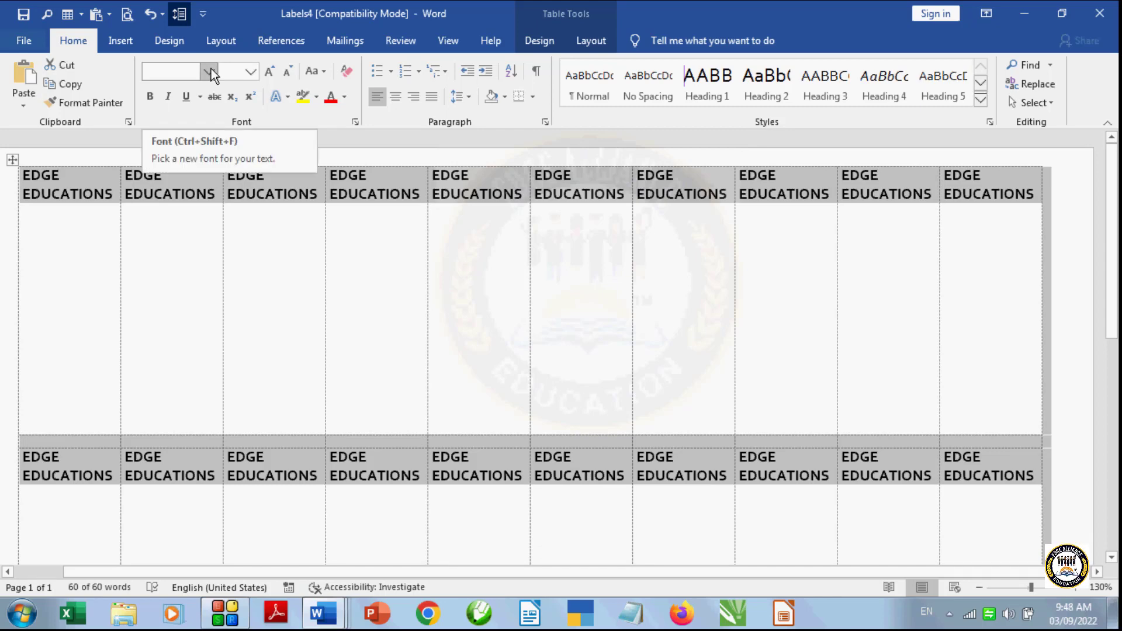
click(253, 73)
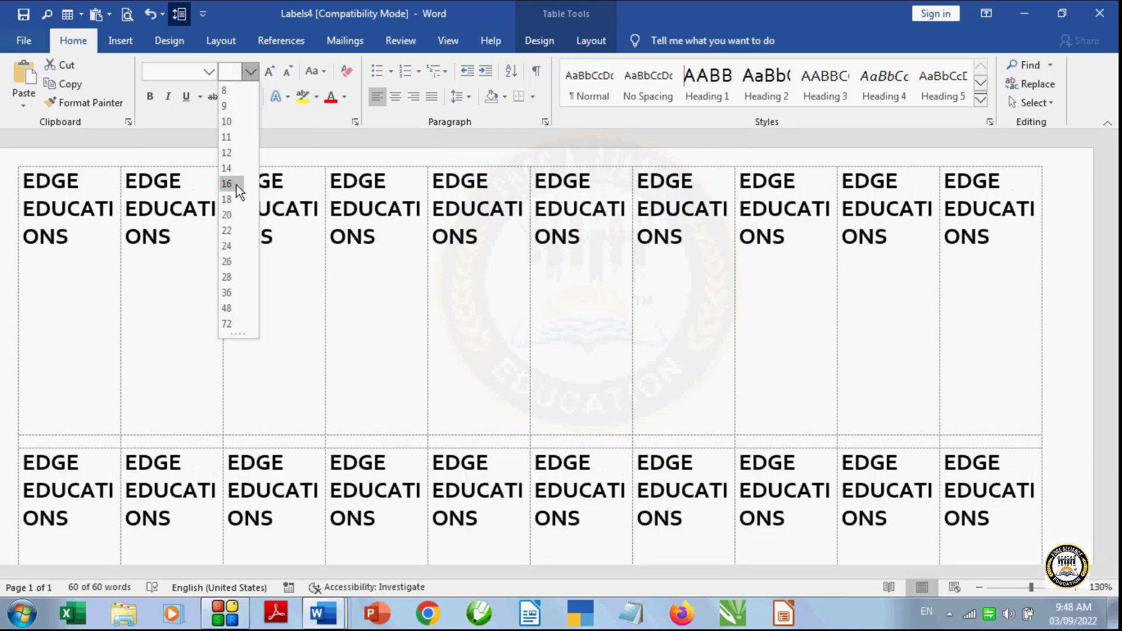
click(228, 123)
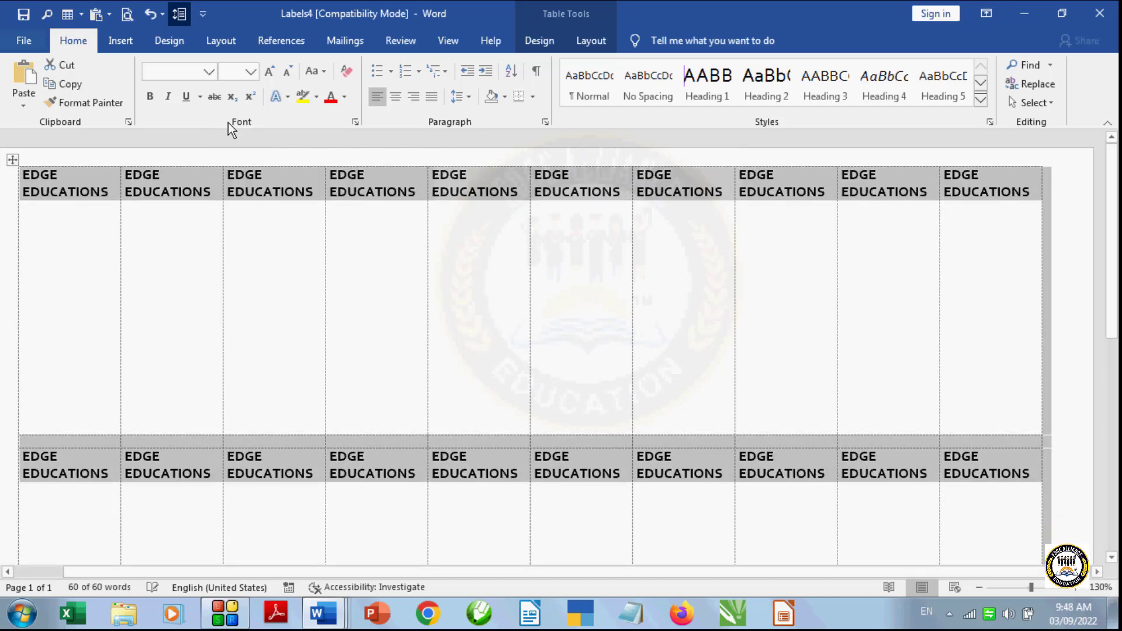
Apply the black text effect with a blue shadow to all the label text and deselect the table.
click(289, 95)
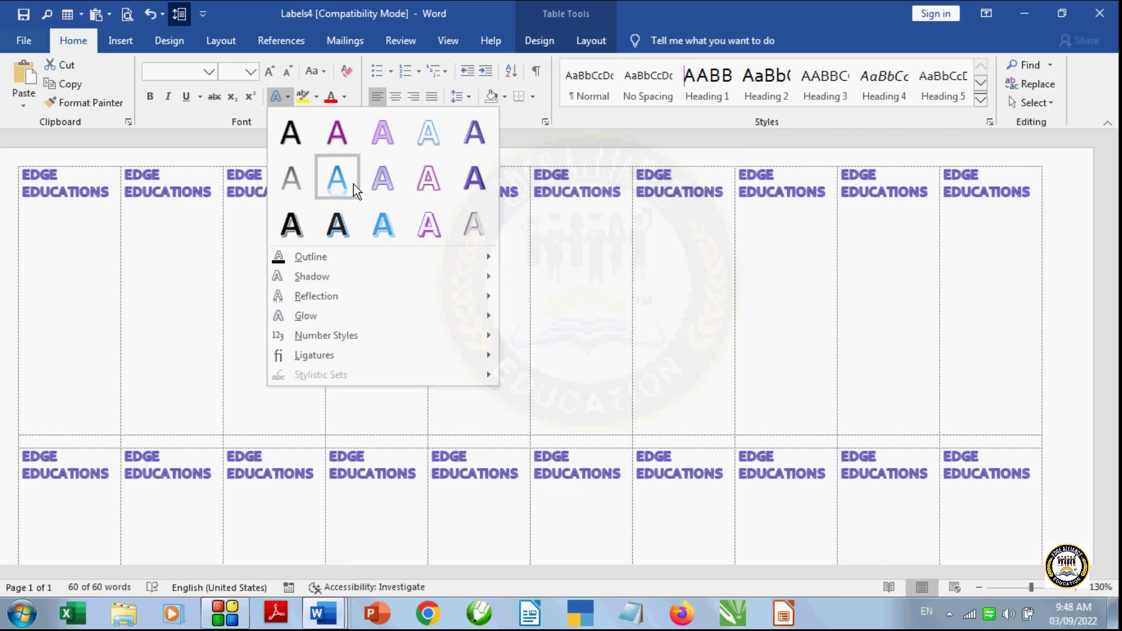
click(337, 224)
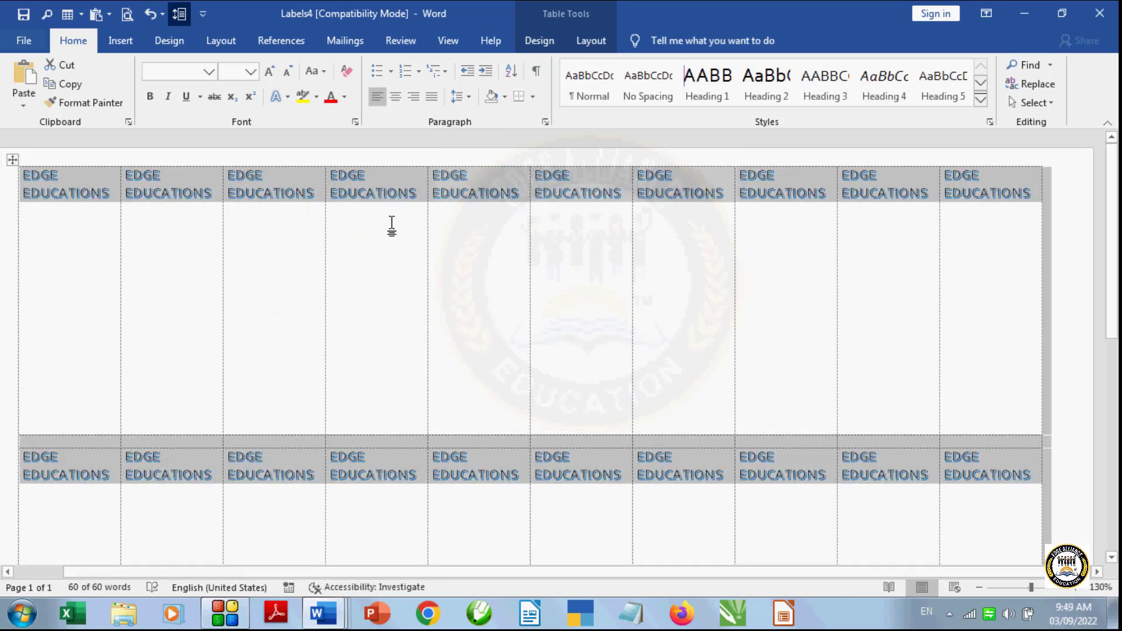
click(544, 275)
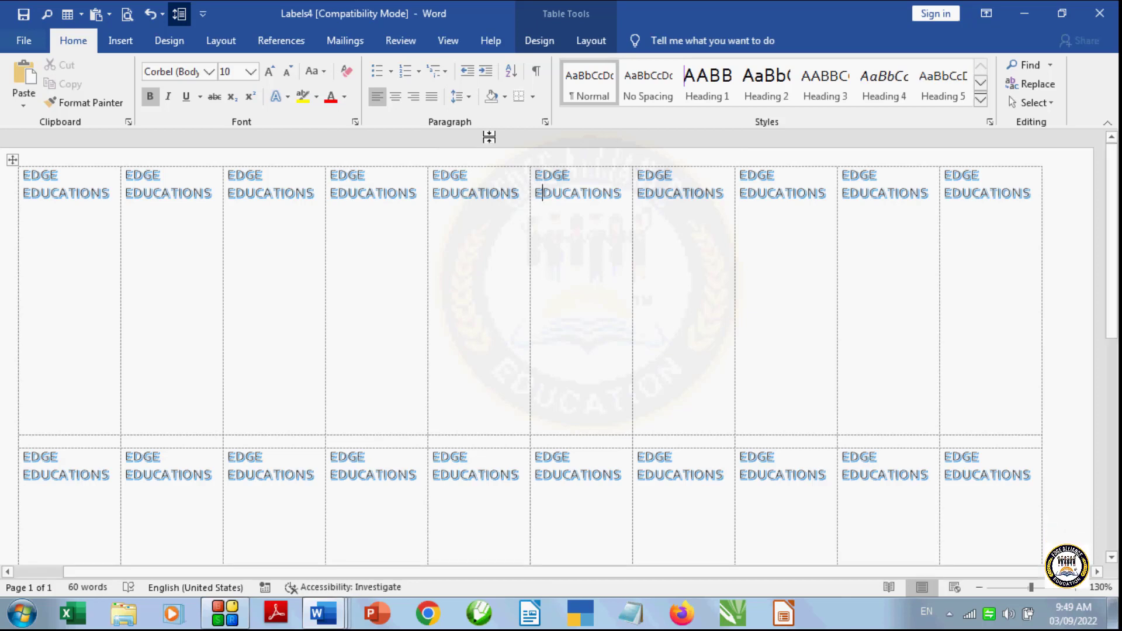
Bring up the commands for envelopes, labels and mail merge.
click(343, 40)
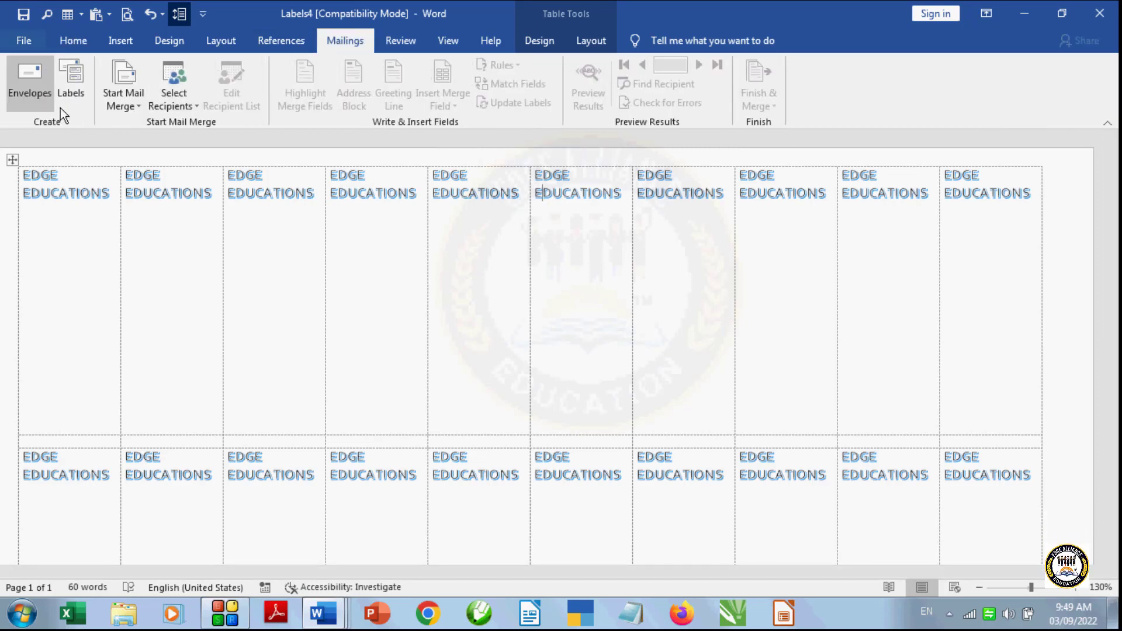